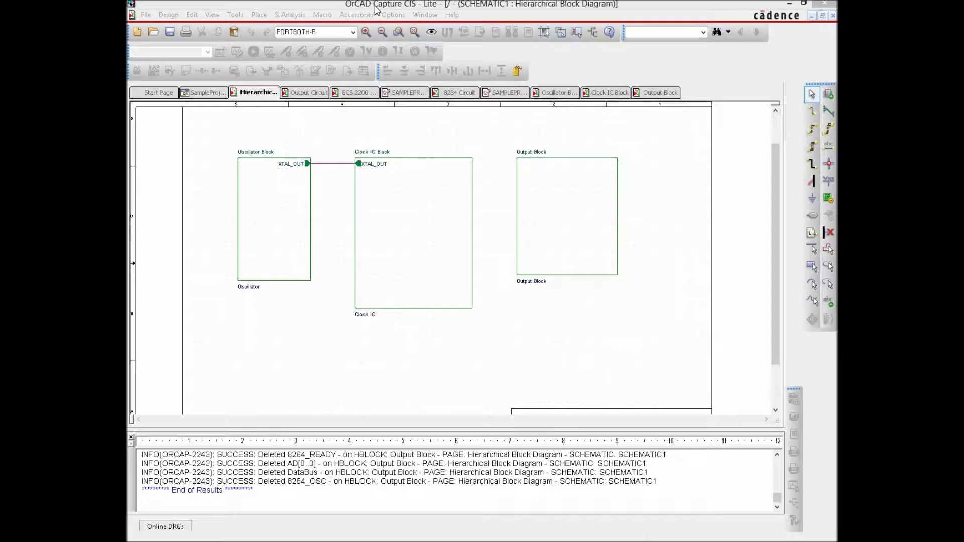
Step: Review the 8284 circuit's unconnected output pins and the connectors on the Output Block page
key("Escape")
left_click(448, 93)
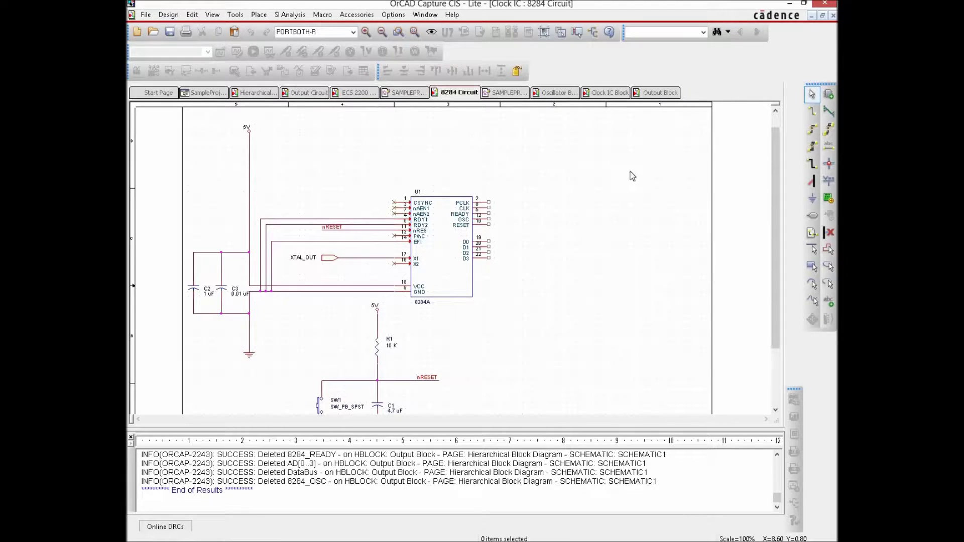
left_click(655, 92)
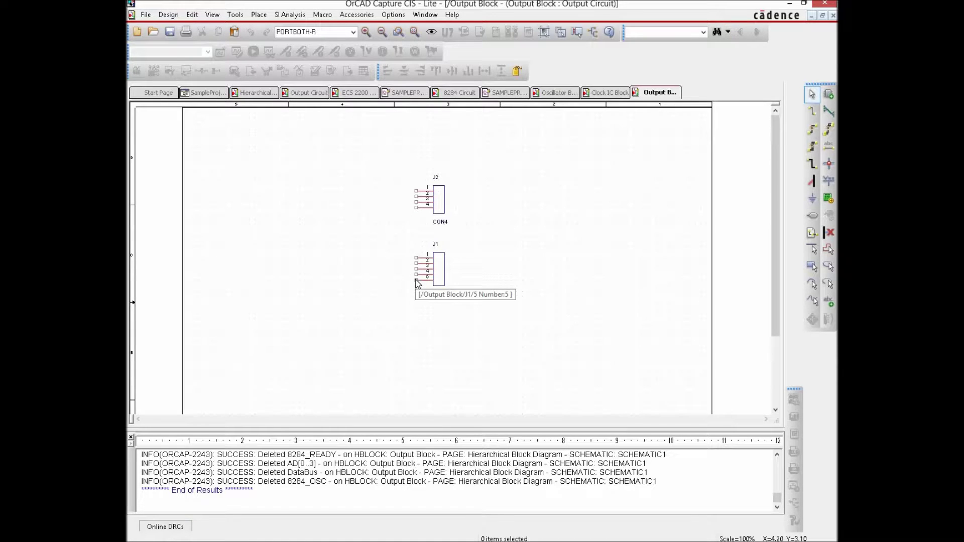
Step: On the 8284 Circuit page, start a new NetGroup definition named 8284_Output_Signals
left_click(449, 94)
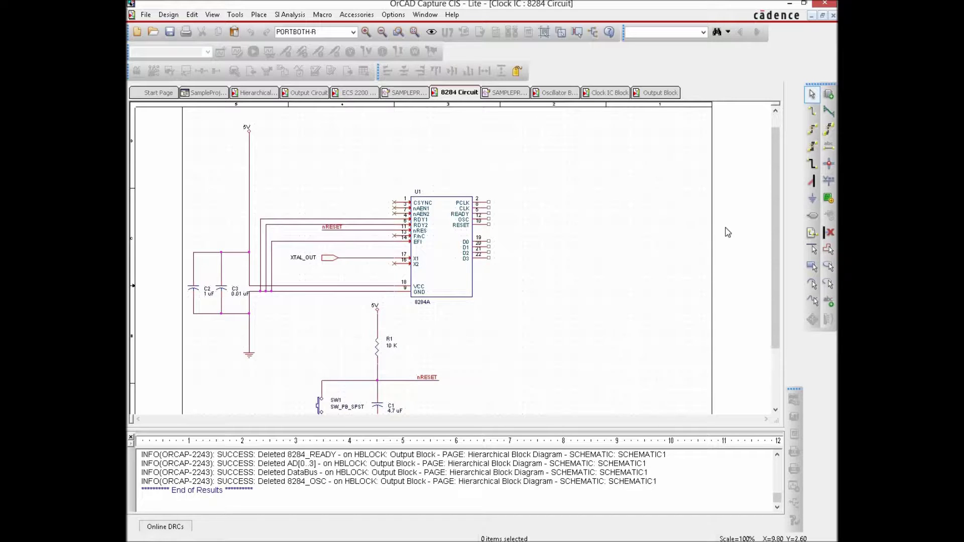
left_click(829, 112)
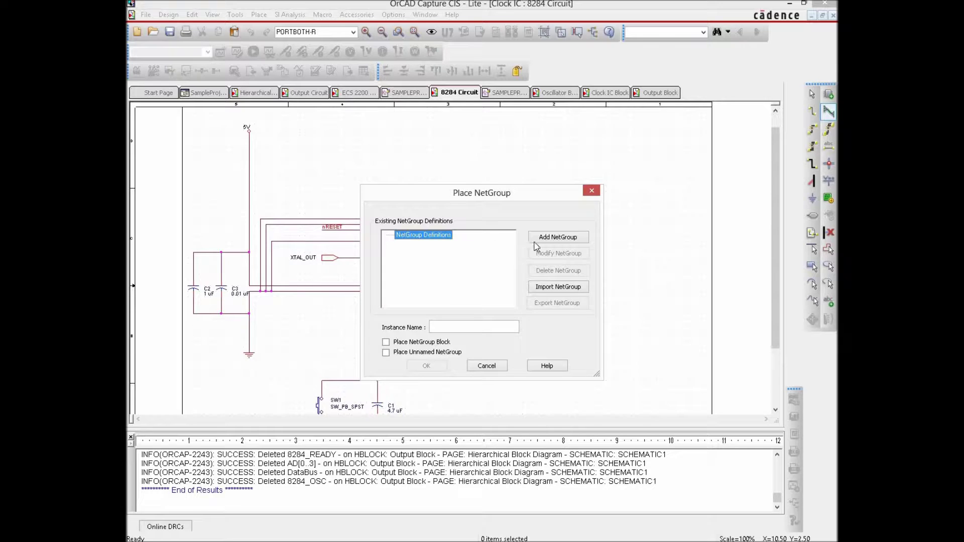
left_click(578, 238)
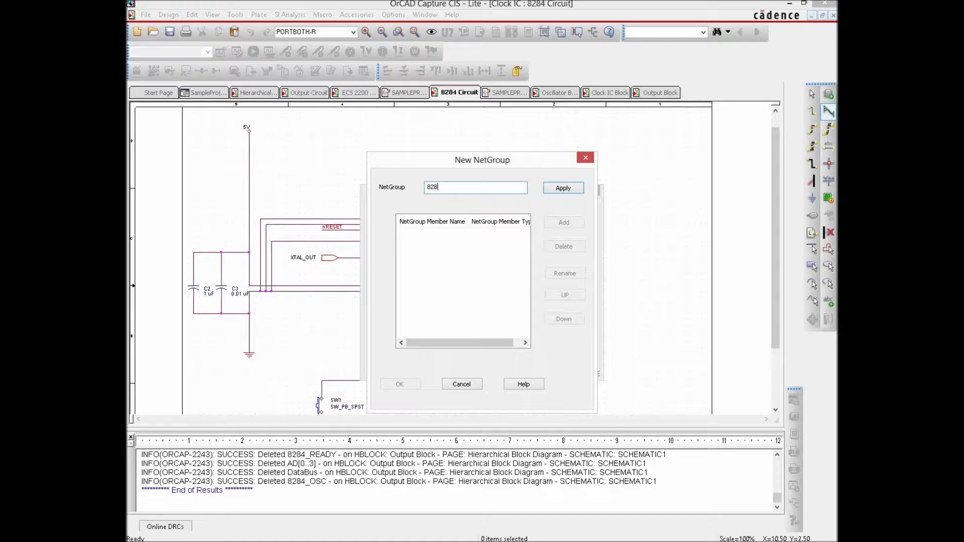
type("utput_Signals")
left_click(555, 188)
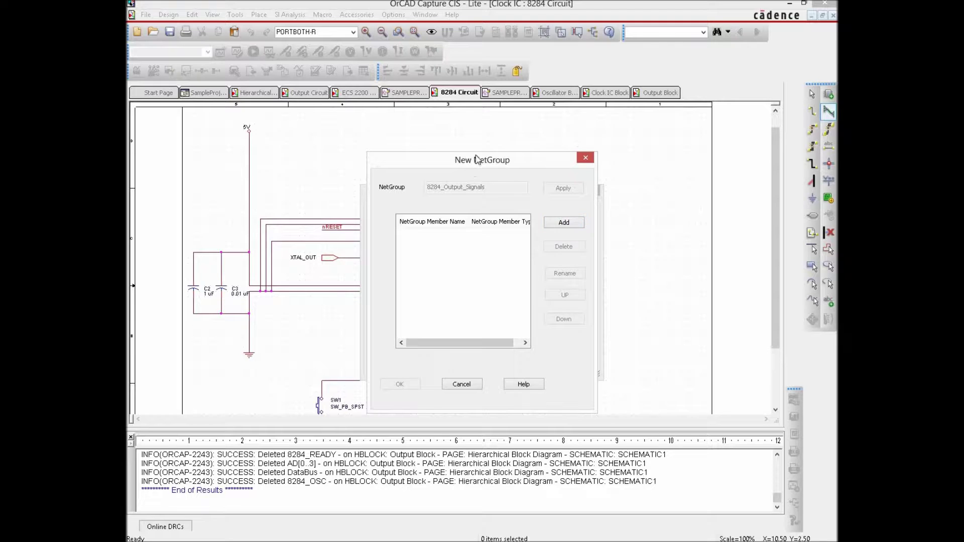
Step: Add a member D[0..3] of type Bus to the 8284_Output_Signals NetGroup
left_click(571, 225)
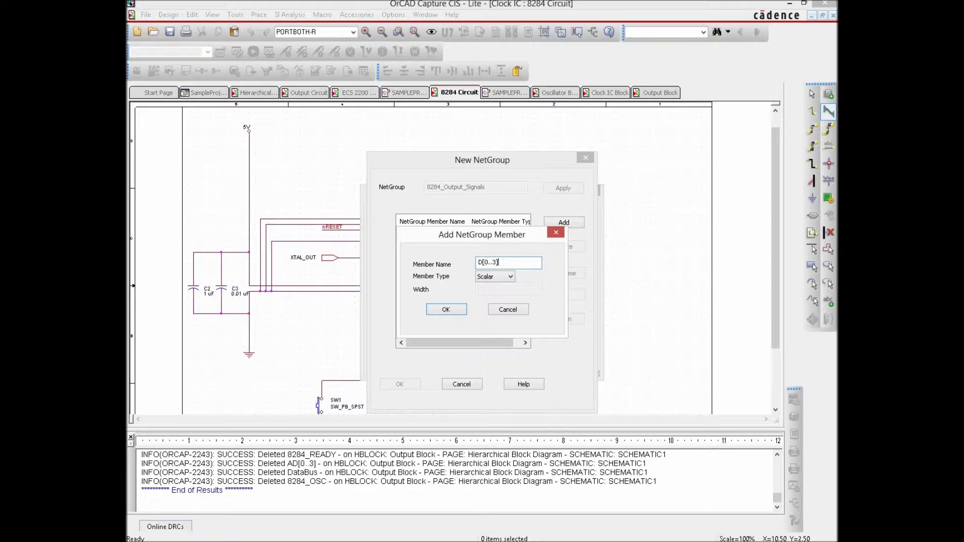
left_click(507, 276)
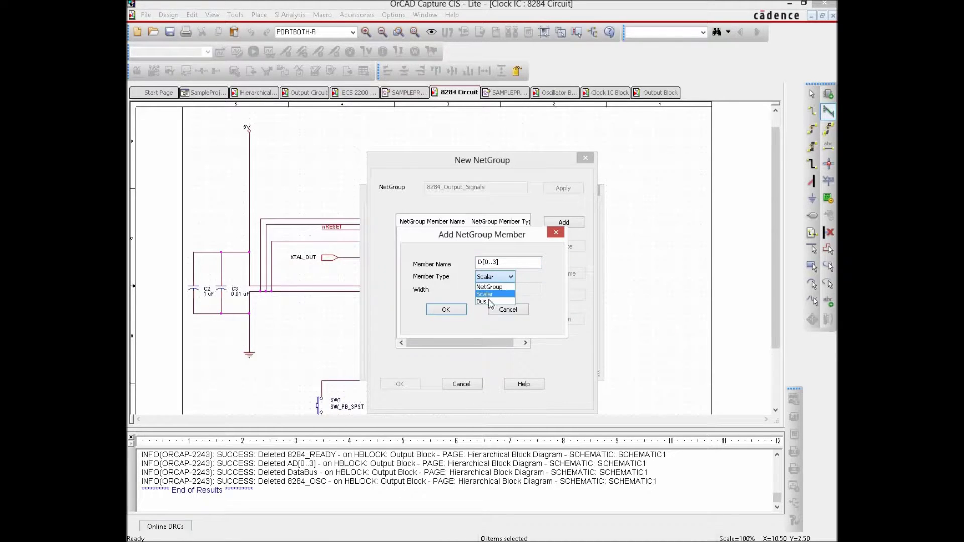
left_click(489, 301)
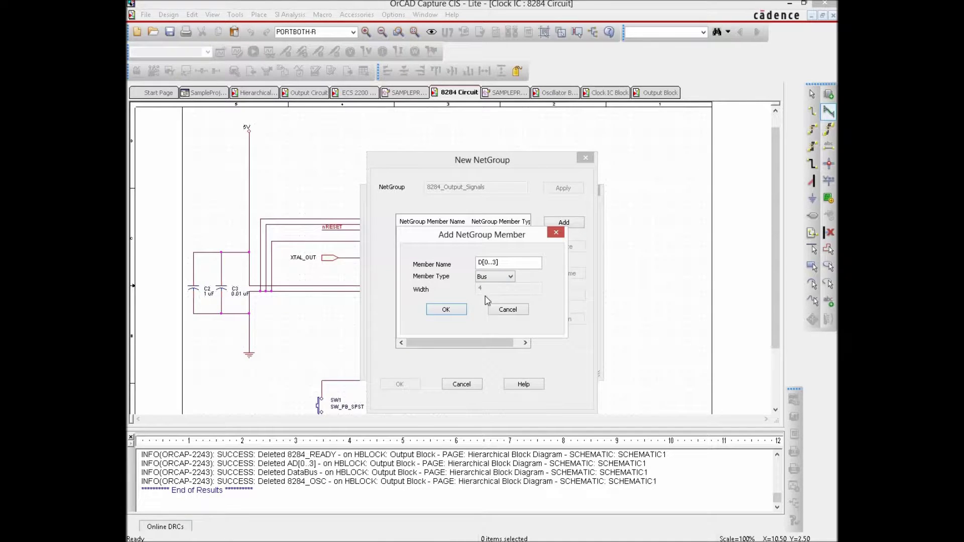
left_click(446, 310)
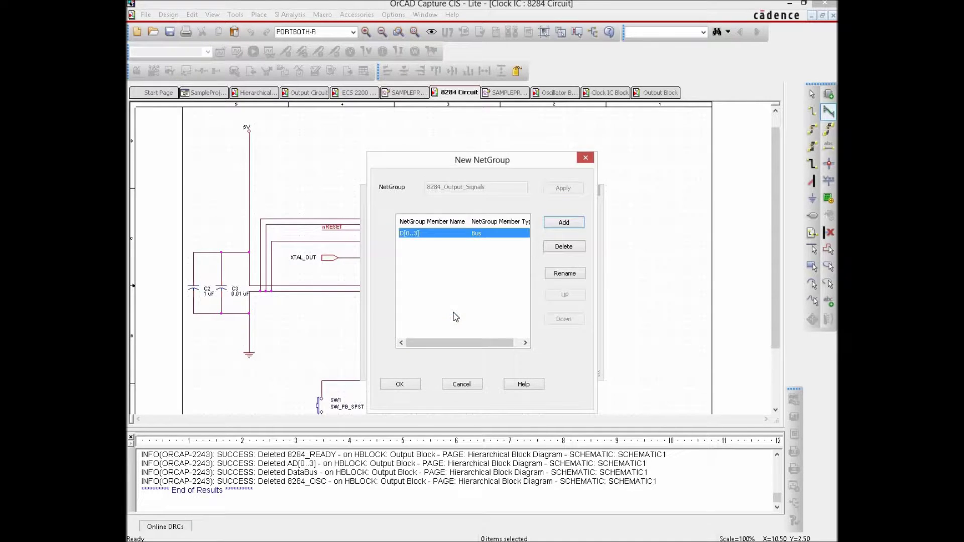
Step: Add PCLK and CLK to the NetGroup as members of type Scalar
left_click(557, 224)
type("PCLK")
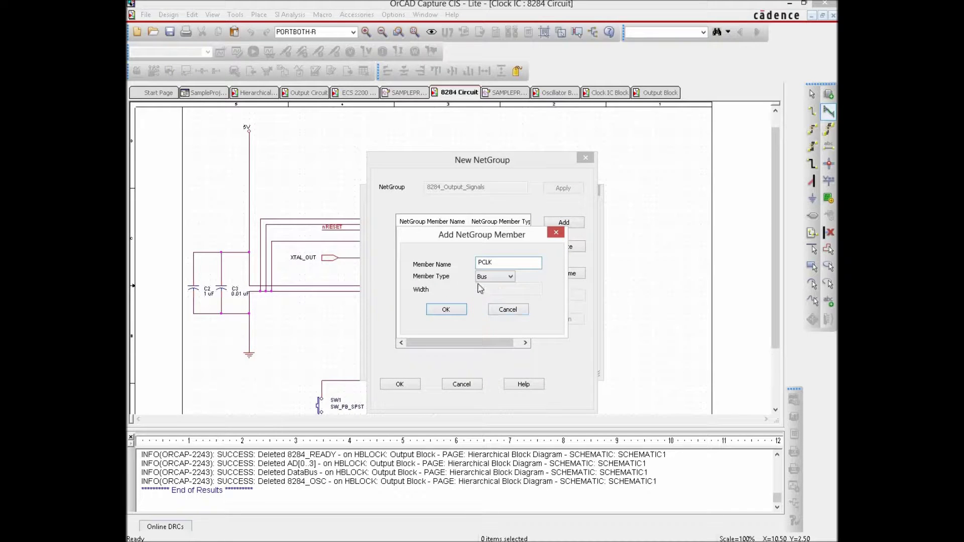
left_click(494, 277)
left_click(489, 292)
left_click(444, 311)
left_click(558, 224)
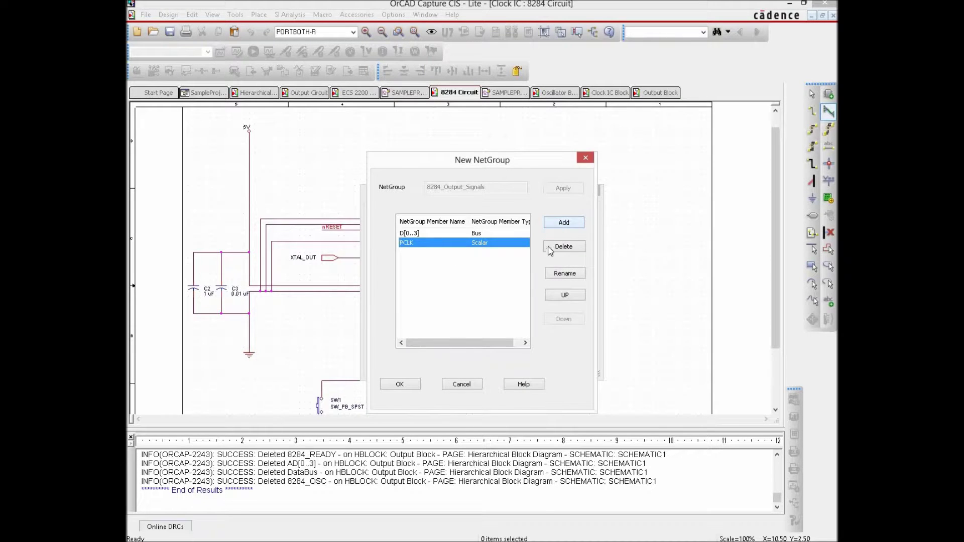
type("CLK")
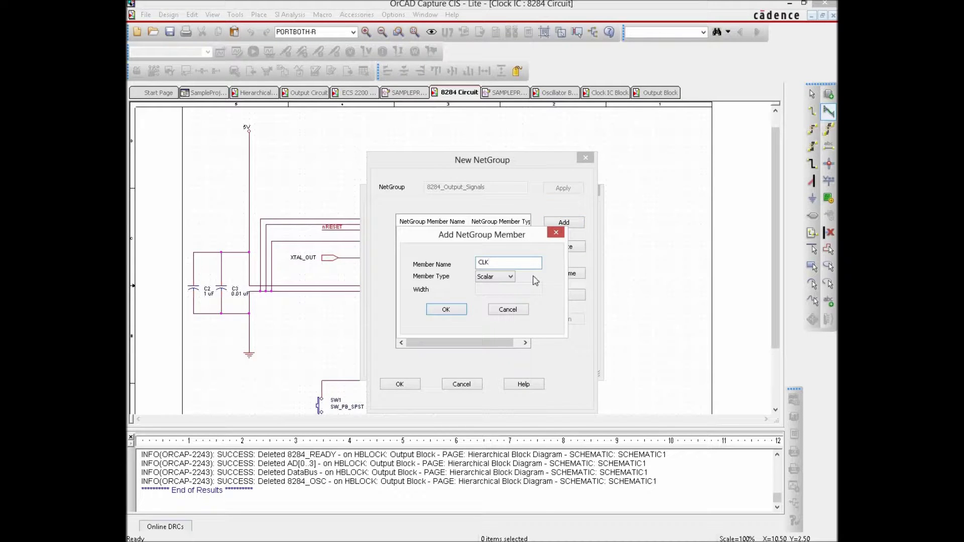
left_click(445, 309)
Step: Add the Scalar members READY, OSC and RESET, and finish the NetGroup definition, accepting the design save
key("Return")
type("READY")
left_click(446, 310)
left_click(564, 222)
type("OSC")
key("Return")
key("Return")
type("RESET")
left_click(456, 310)
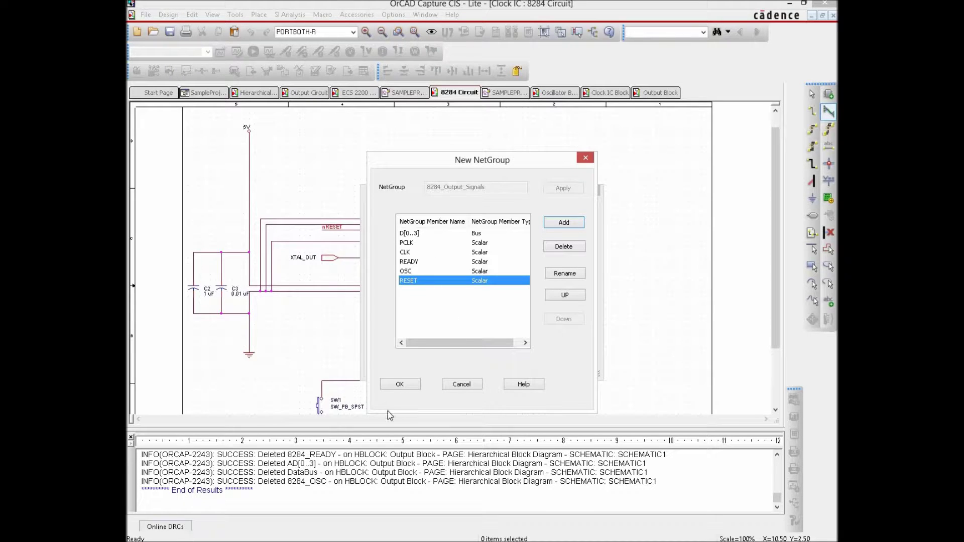
left_click(407, 385)
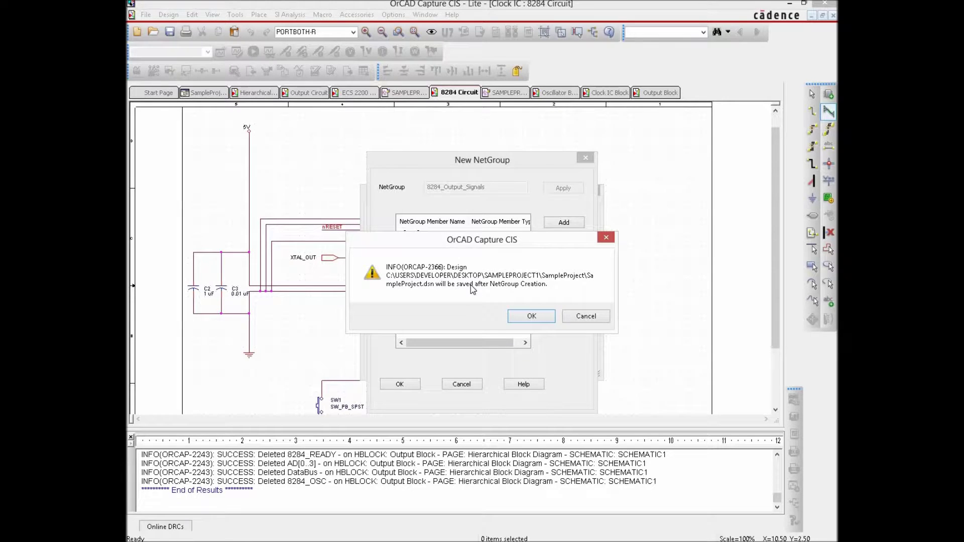
left_click(527, 315)
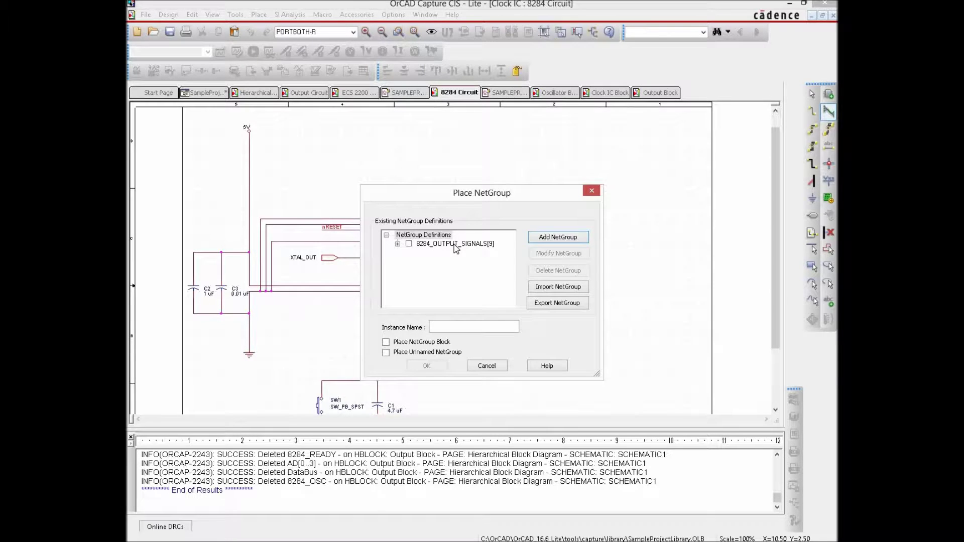
Step: Place the 8284_OUTPUT_SIGNALS NetGroup as a vertical line to the right of U1's output pins, without a NetGroup block
left_click(409, 243)
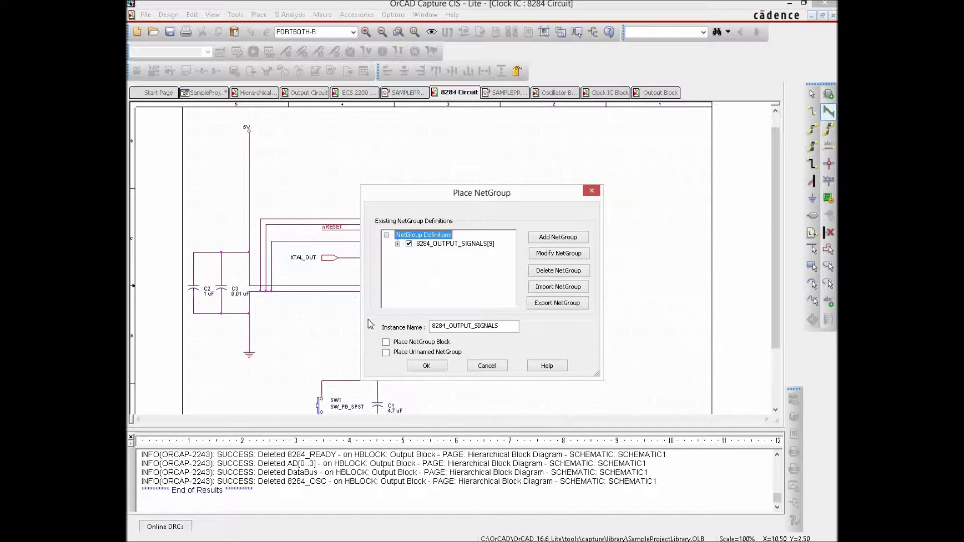
left_click(425, 367)
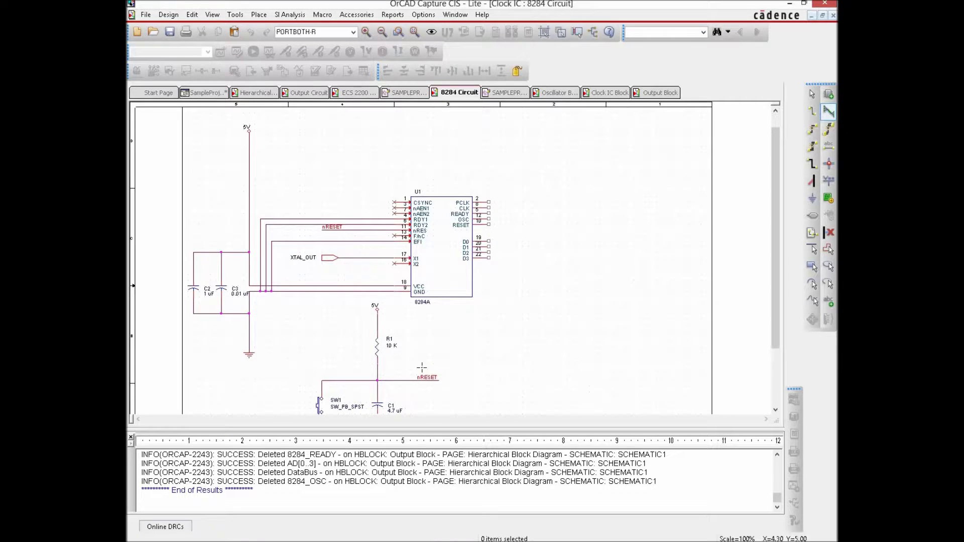
left_click(527, 271)
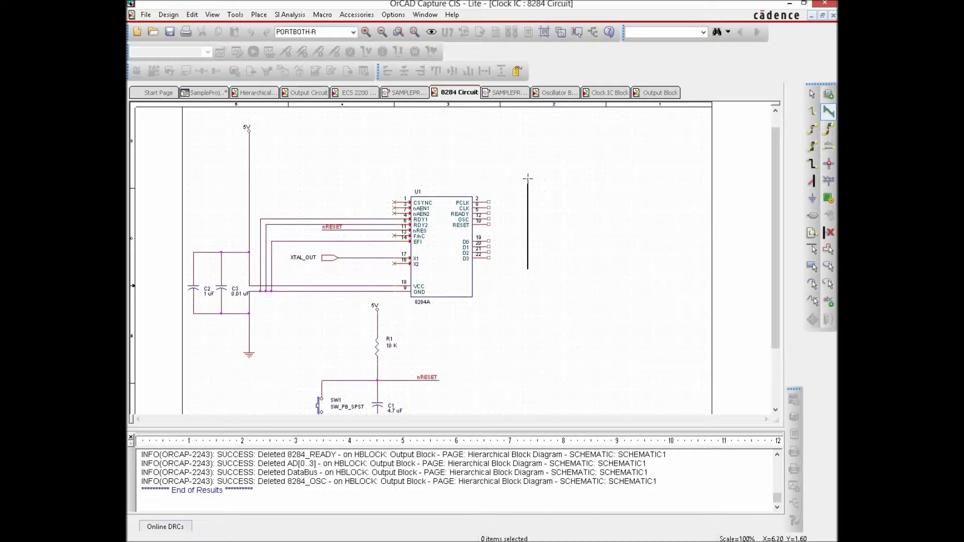
double_click(527, 178)
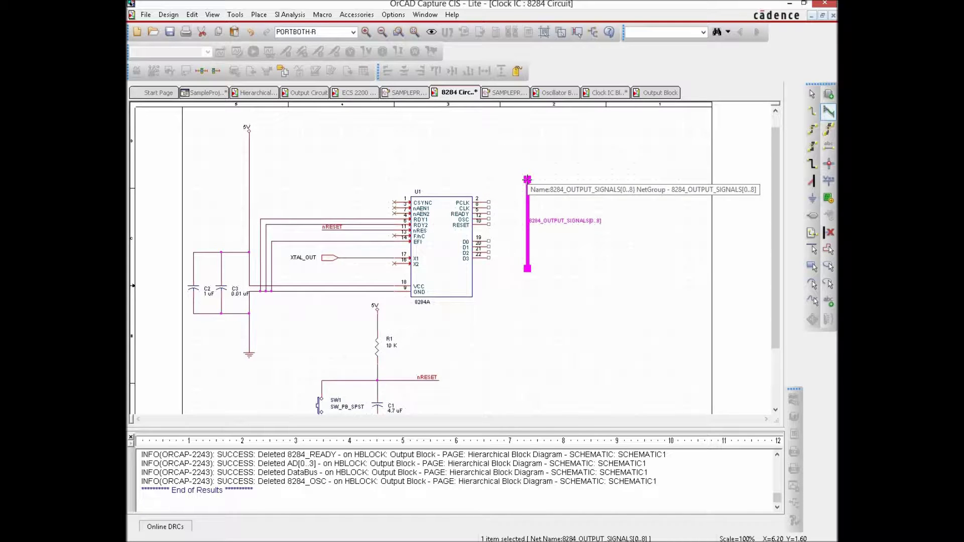
right_click(615, 179)
left_click(634, 187)
left_click(542, 250)
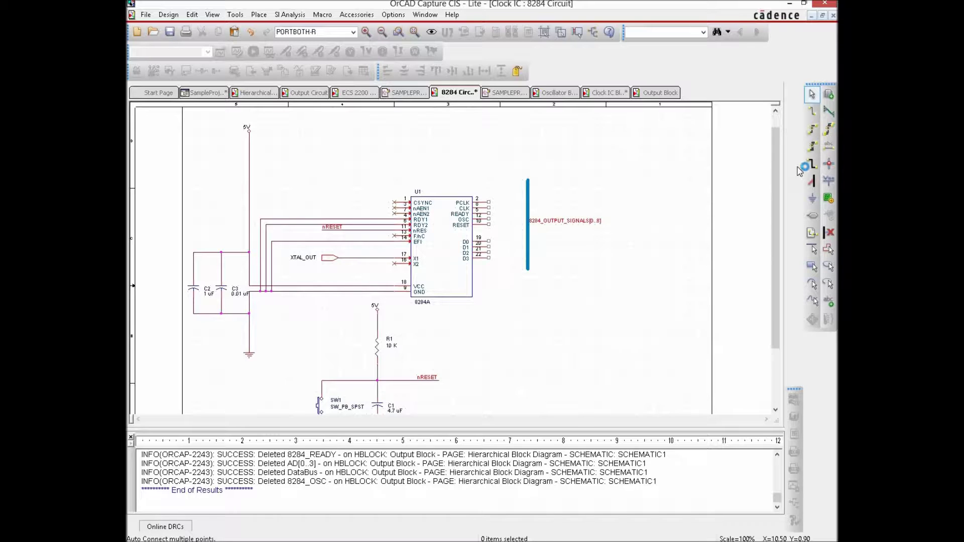
Step: Try to auto-connect U1's pins D0 to D3 to the NetGroup together, expanding the available nets down to the individual data lines
left_click(813, 146)
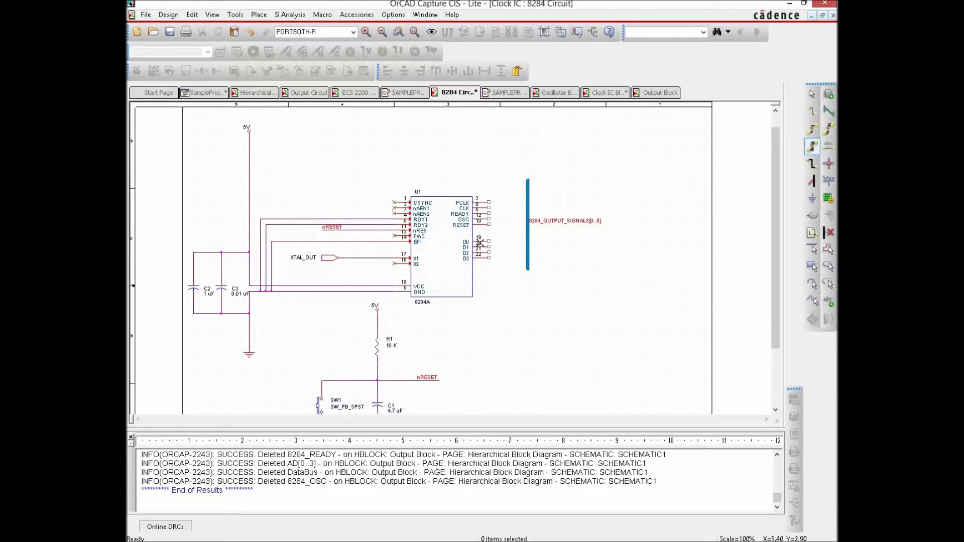
left_click(480, 243)
left_click(481, 246, "ctrl")
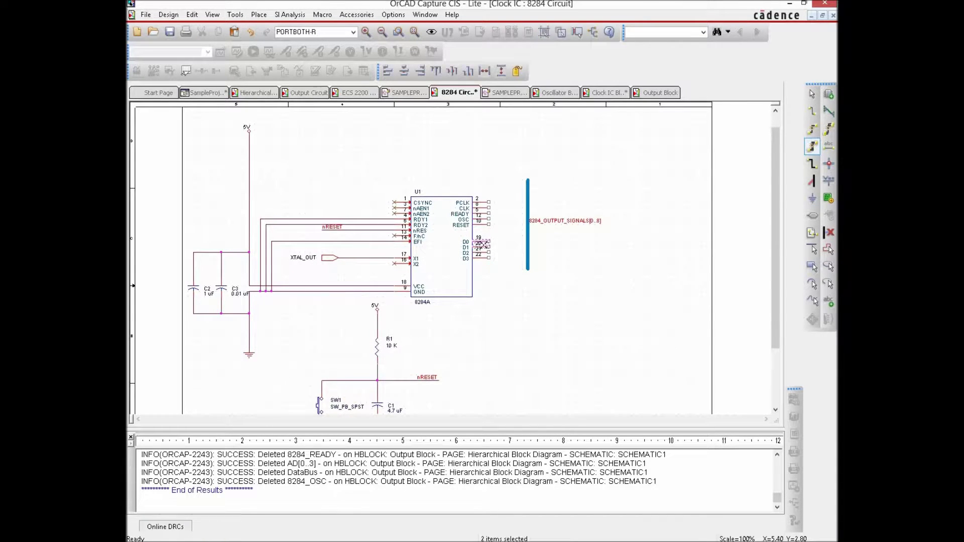
left_click(482, 253, "ctrl")
left_click(482, 259, "ctrl")
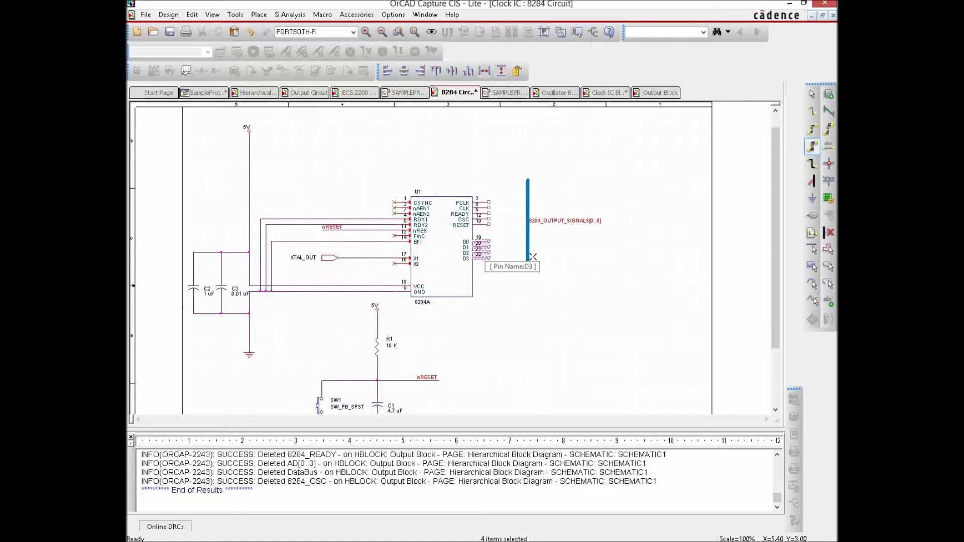
left_click(528, 250)
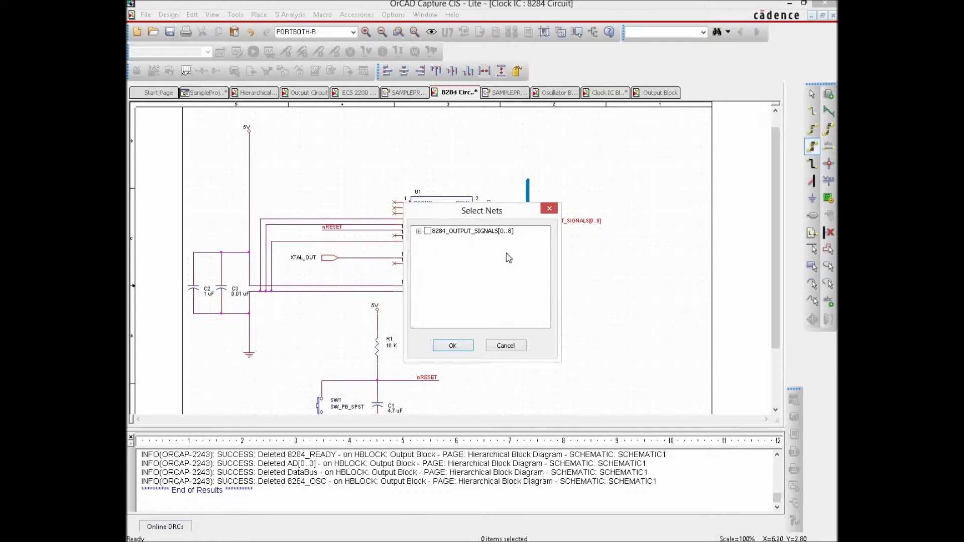
left_click(419, 231)
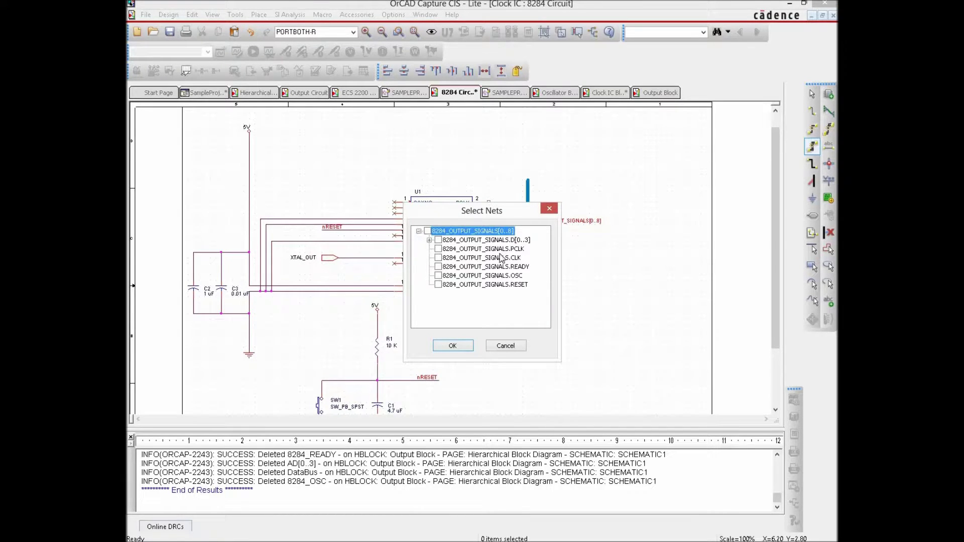
left_click(429, 240)
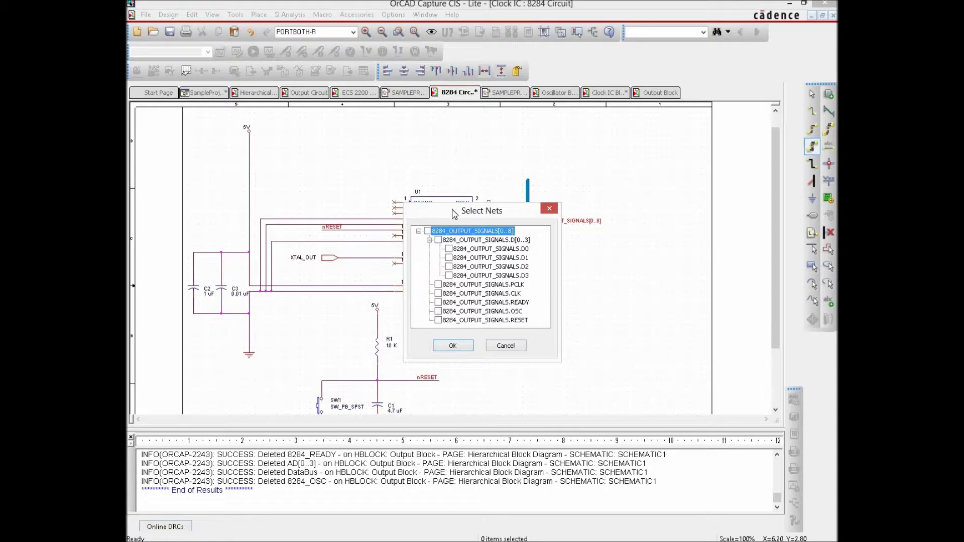
left_click_drag(454, 211, 623, 203)
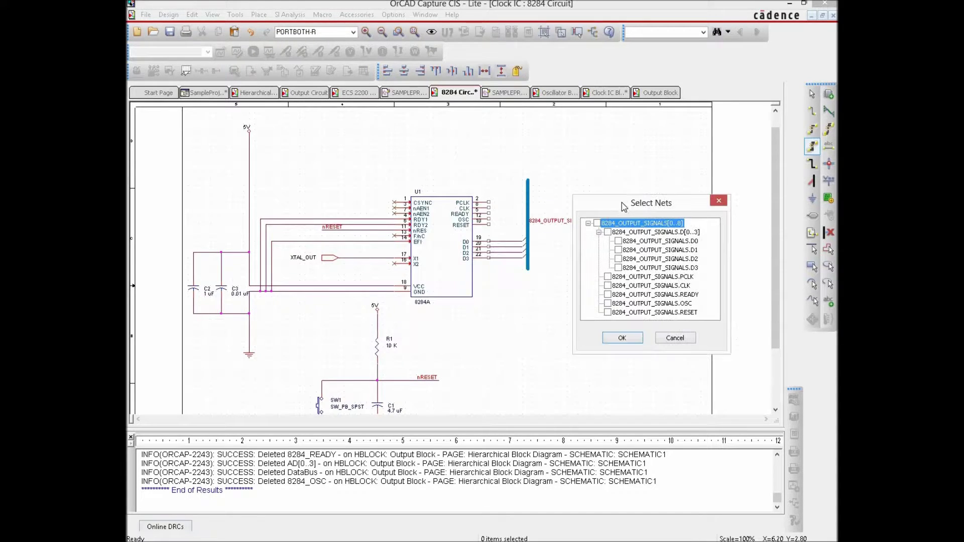
left_click(686, 340)
key("Escape")
Step: Delete the wires and bus entries between U1's D0 to D3 pins and the NetGroup
left_click_drag(487, 235, 530, 278)
key("Delete")
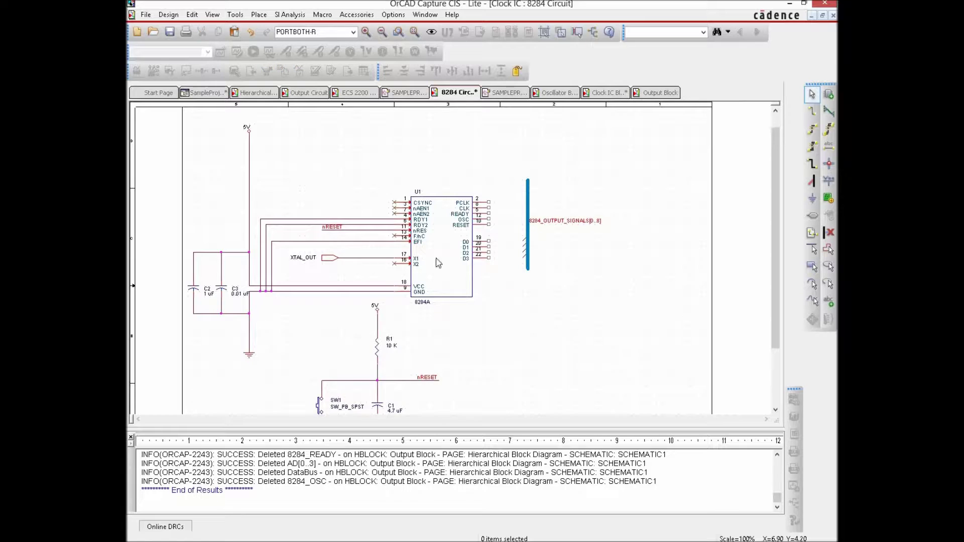
left_click_drag(516, 236, 526, 264)
left_click(525, 257)
left_click(522, 252, "ctrl")
left_click(523, 245, "ctrl")
key("Delete")
Step: Auto-connect U1's pin D1 to the NetGroup line and assign it the net 8284_OUTPUT_SIGNALS.D1
left_click(814, 130)
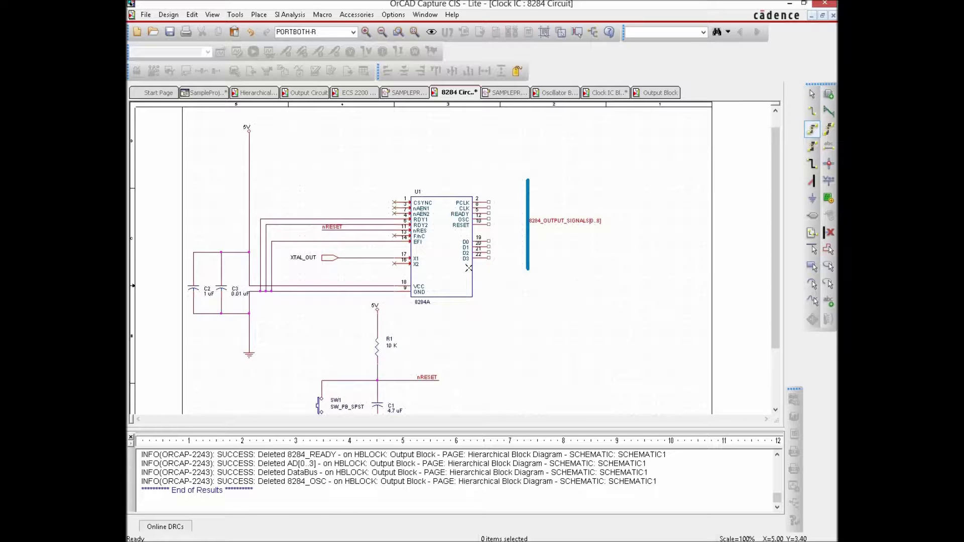
left_click(483, 248)
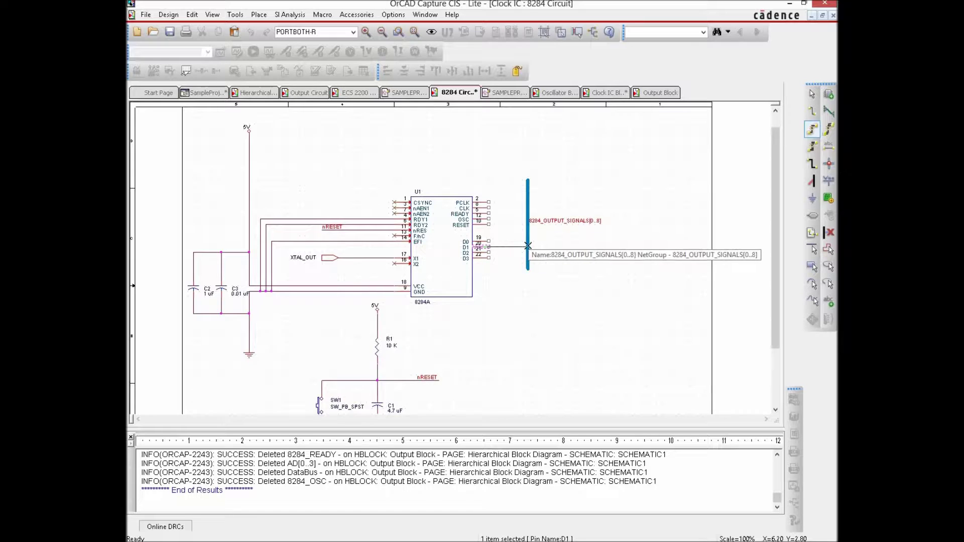
left_click(524, 248)
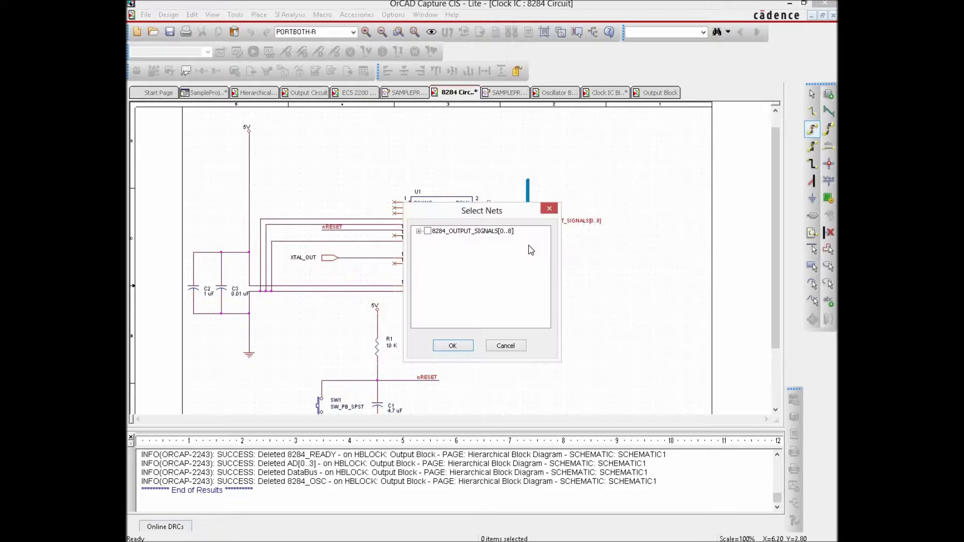
left_click(419, 231)
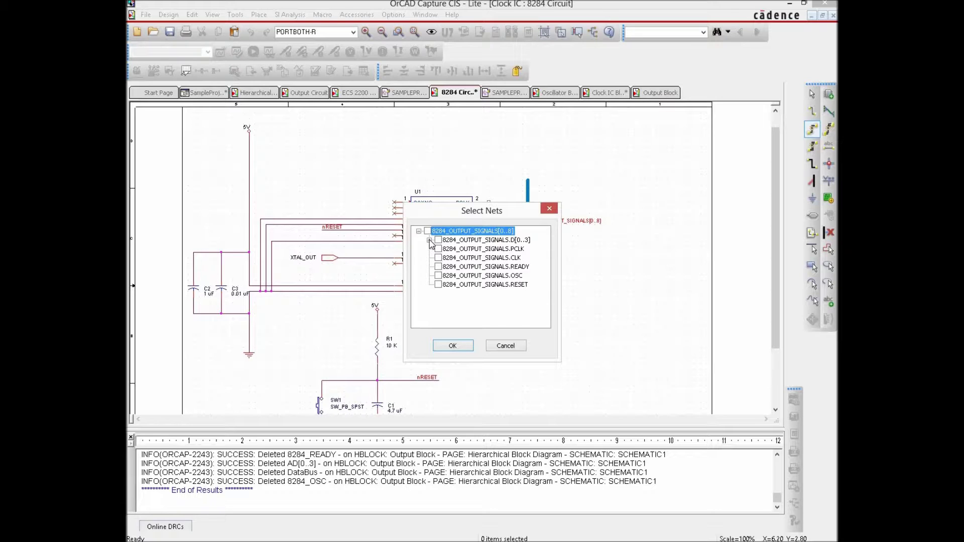
left_click(430, 241)
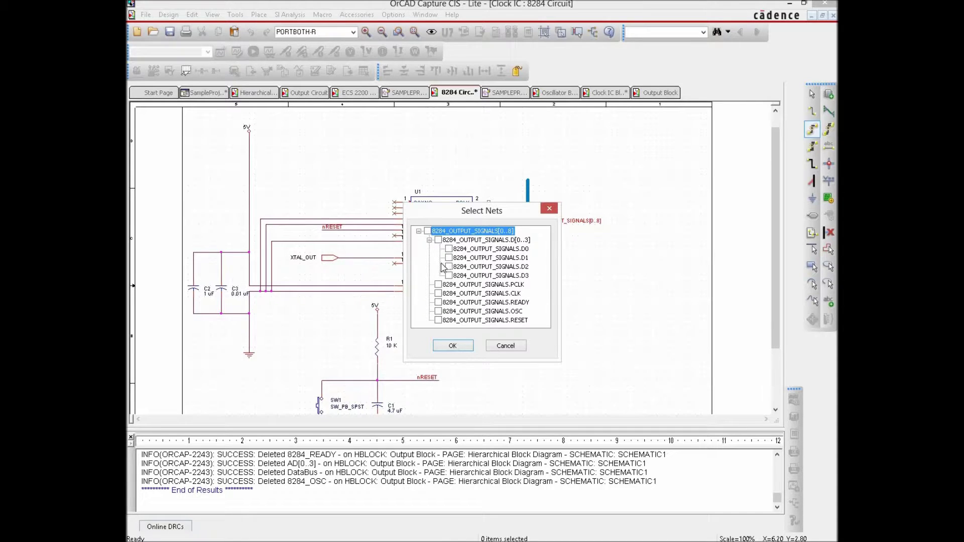
left_click(449, 258)
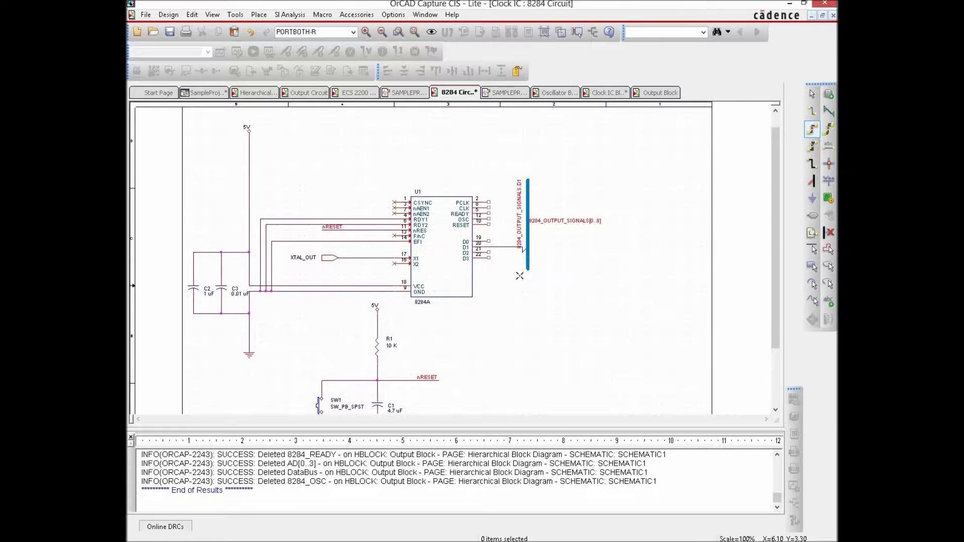
Step: Undo the single D1 connection and auto-connect U1's pins D0 to D3 to the NetGroup line together
key("ctrl+z")
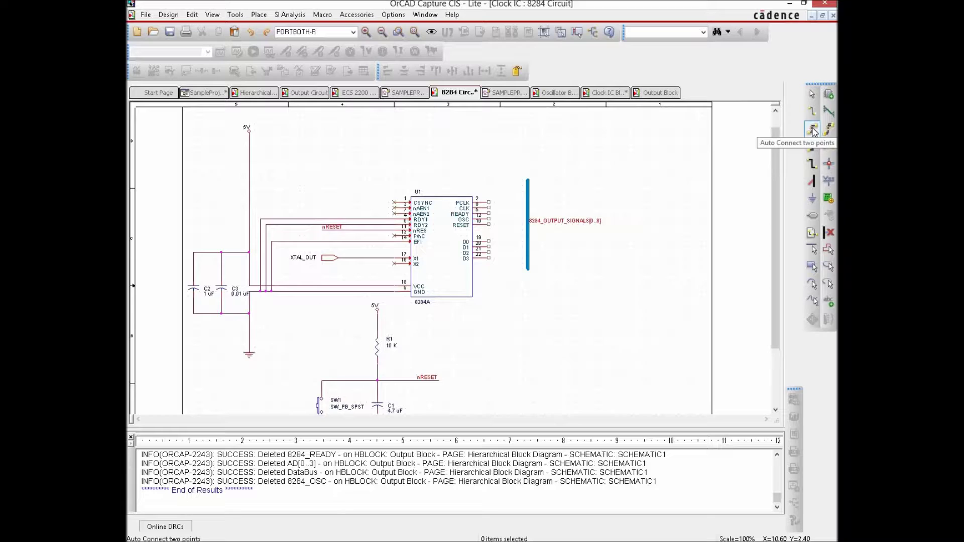
left_click(813, 148)
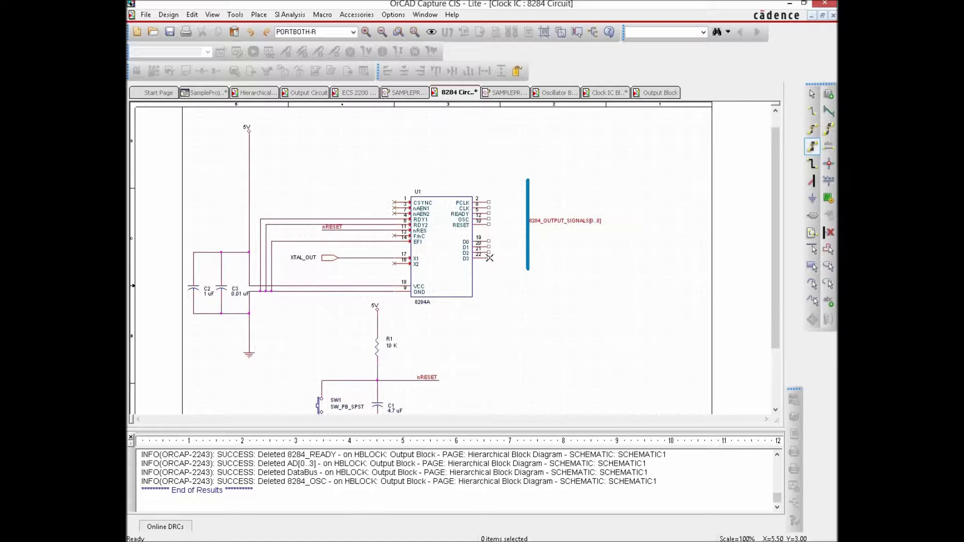
left_click_drag(489, 258, 487, 241)
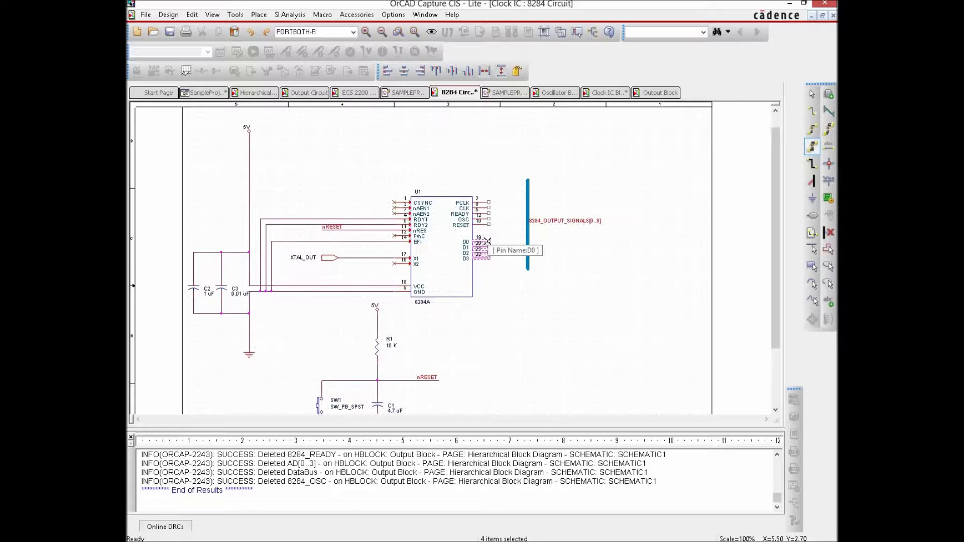
left_click(527, 248)
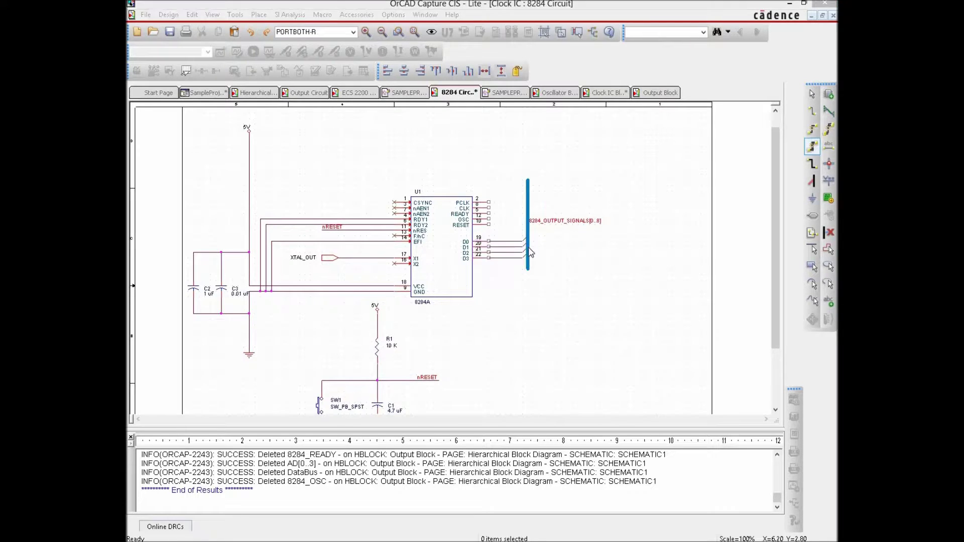
Step: Assign the nets 8284_OUTPUT_SIGNALS.D0, D1, D2 and D3 to the four wires from U1's data pins
left_click(419, 231)
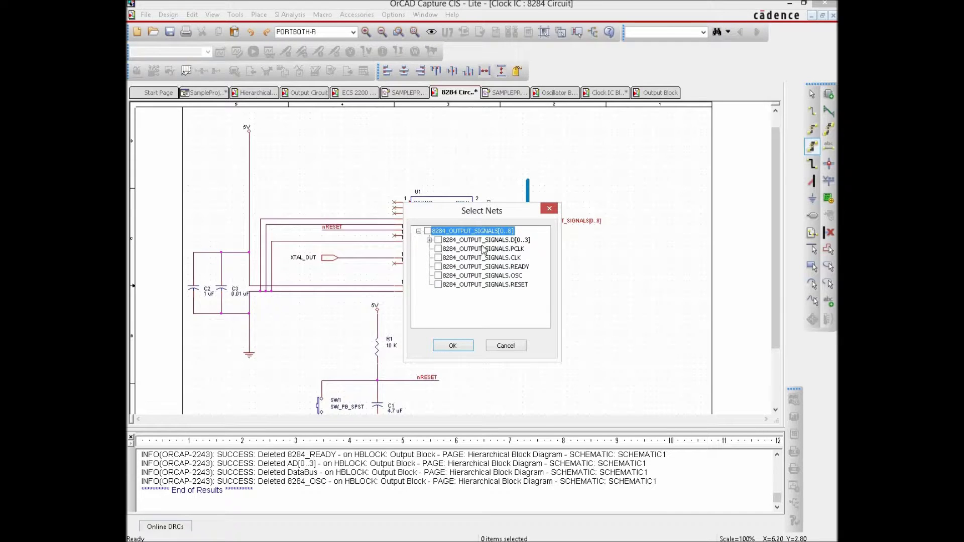
left_click(430, 240)
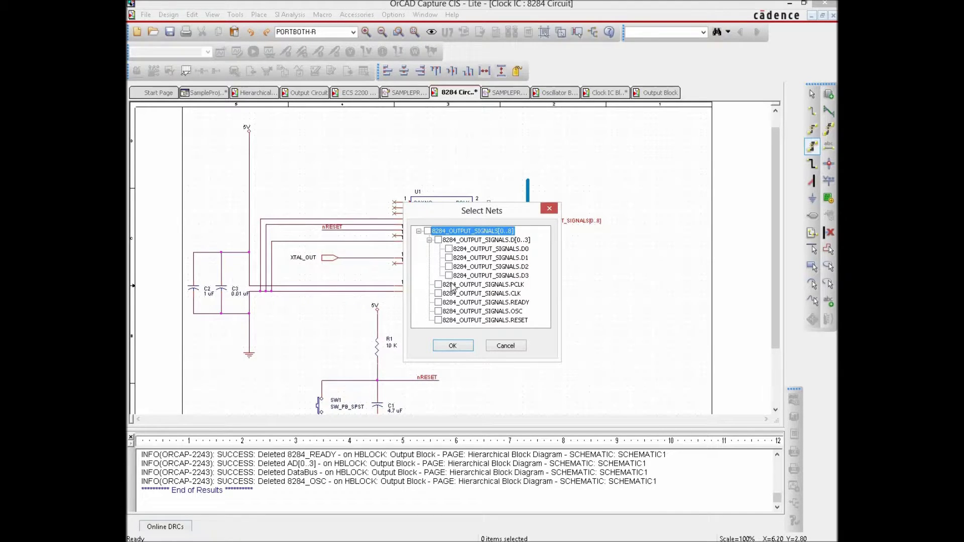
left_click(449, 275)
left_click(449, 267)
left_click(449, 257)
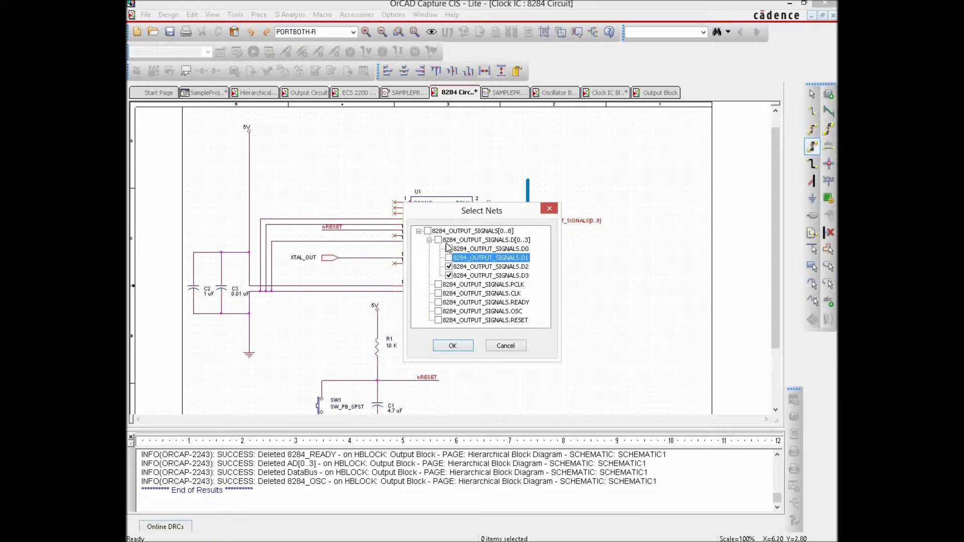
left_click(448, 249)
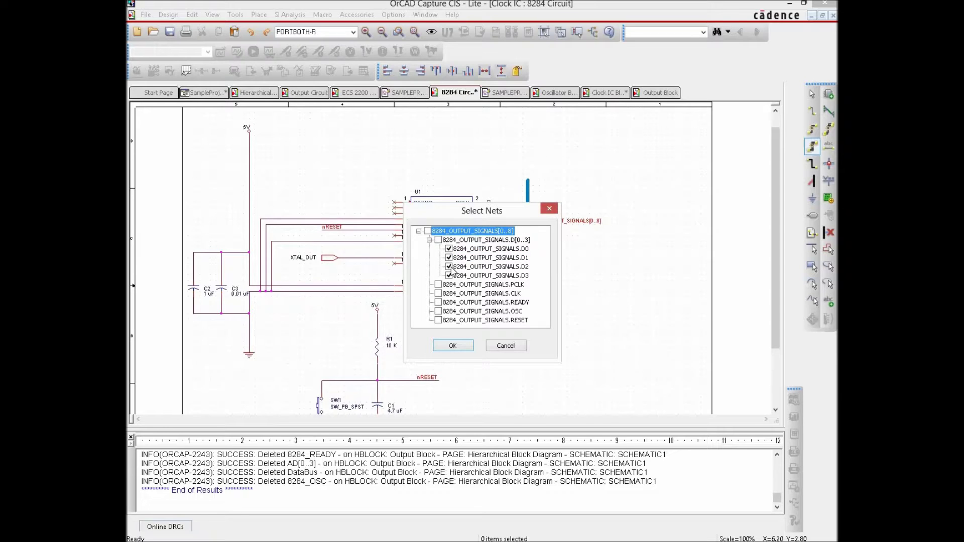
left_click(452, 346)
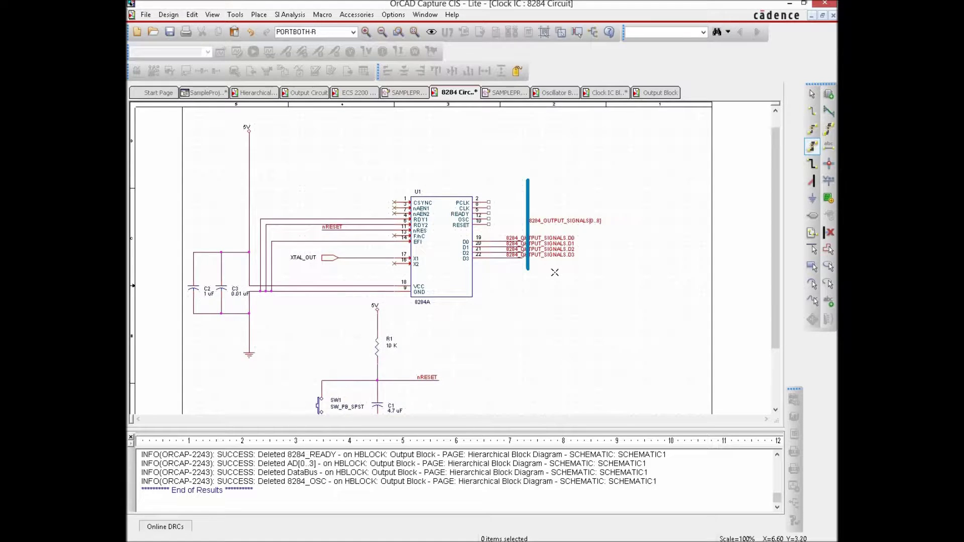
Step: Auto-connect U1's RESET pin to the NetGroup line and assign it the net 8284_OUTPUT_SIGNALS.RESET
left_click(489, 223)
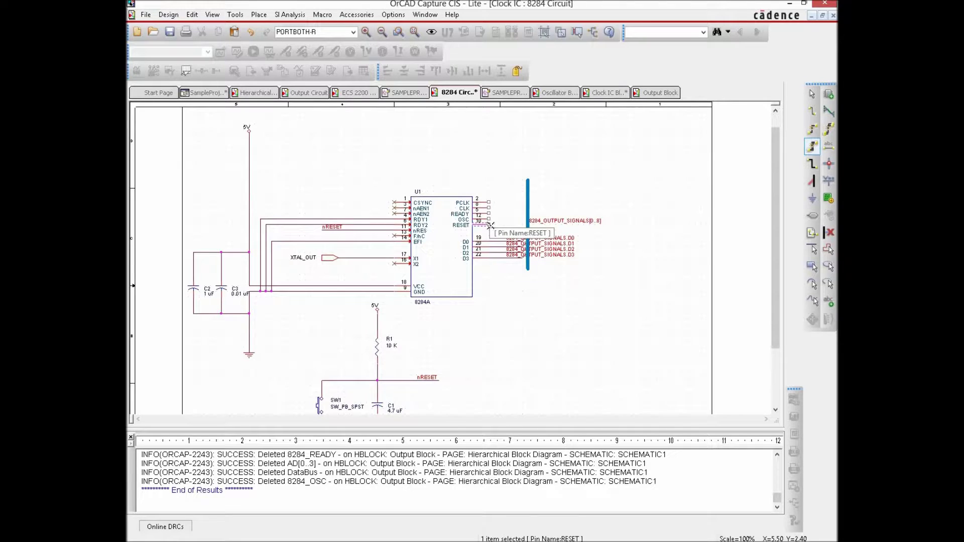
left_click(528, 225)
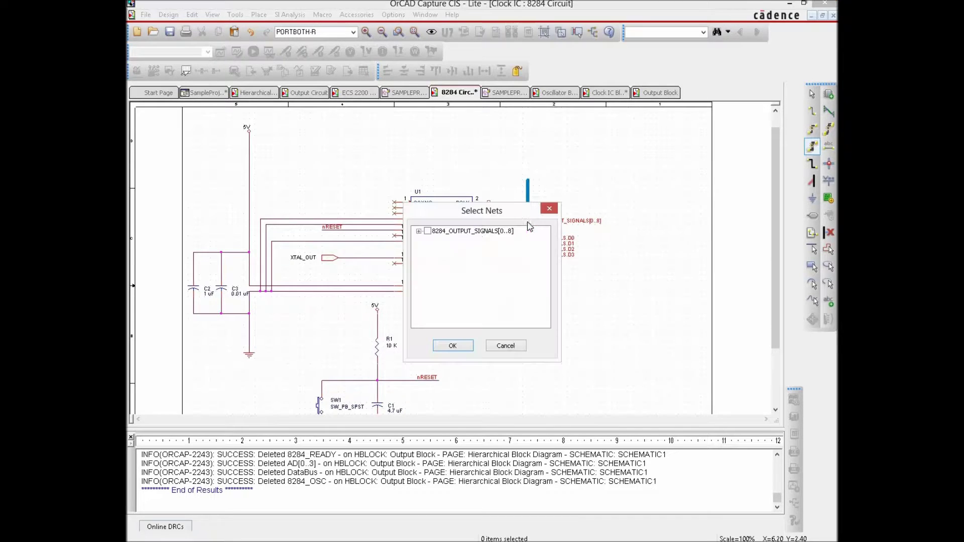
left_click(418, 232)
left_click(437, 284)
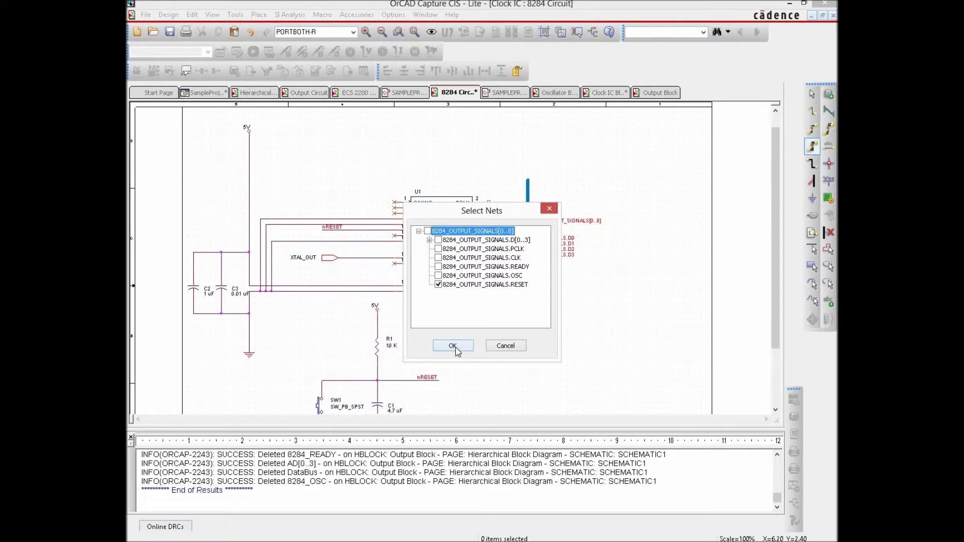
left_click(452, 346)
Step: Auto-connect U1's CLK pin to the NetGroup line and assign it the net 8284_OUTPUT_SIGNALS.CLK
left_click(486, 206)
left_click(527, 207)
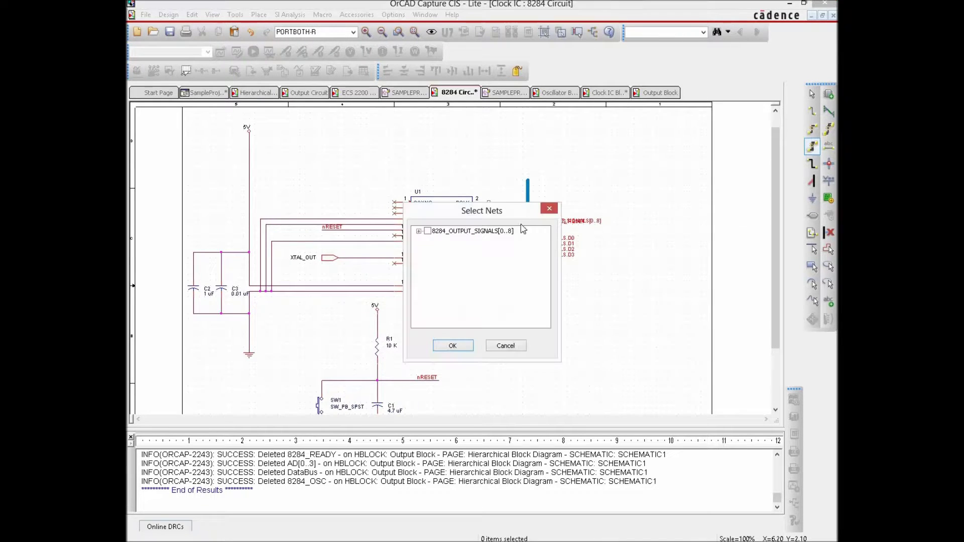
left_click(418, 231)
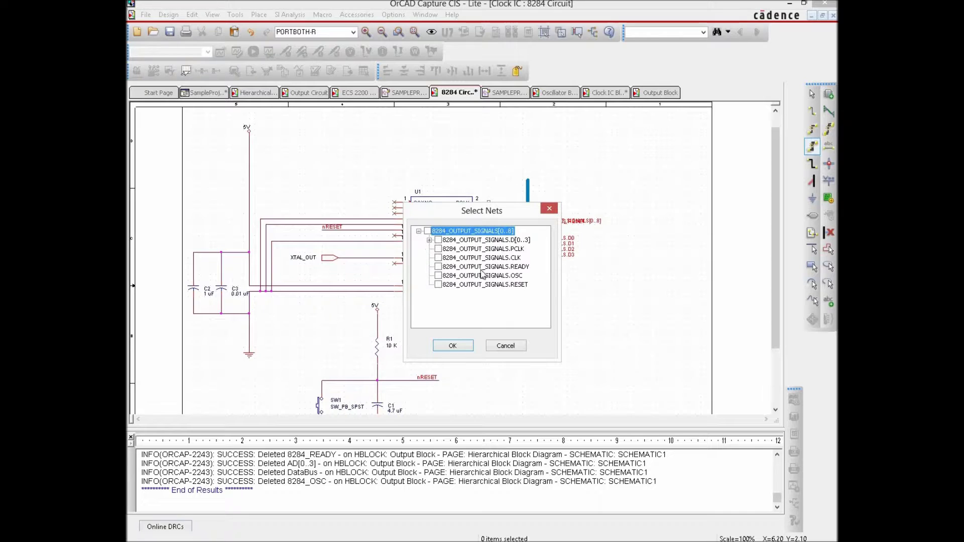
left_click(438, 257)
left_click(453, 346)
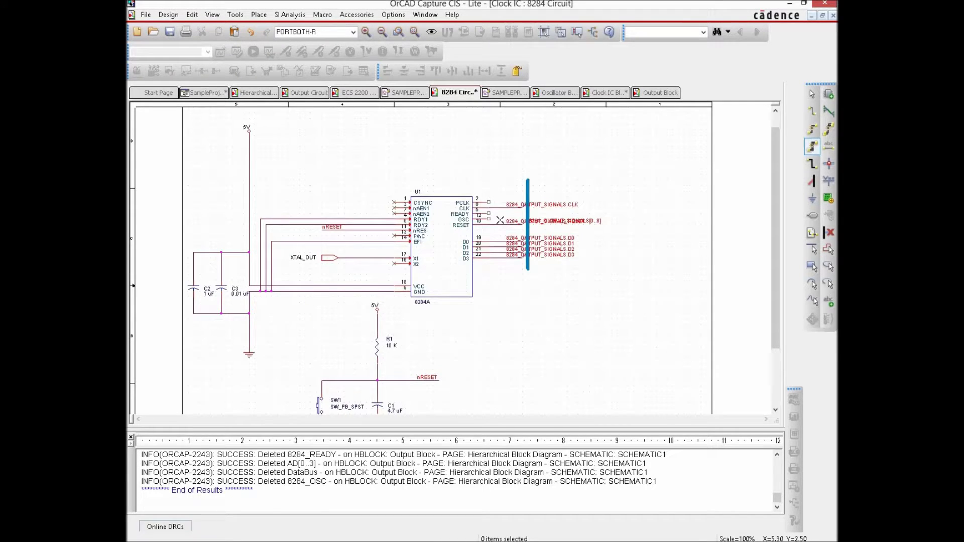
Step: Auto-connect U1's PCLK pin to the NetGroup line and assign it the net 8284_OUTPUT_SIGNALS.PCLK
left_click(486, 199)
left_click(527, 200)
left_click(419, 231)
left_click(438, 249)
left_click(454, 346)
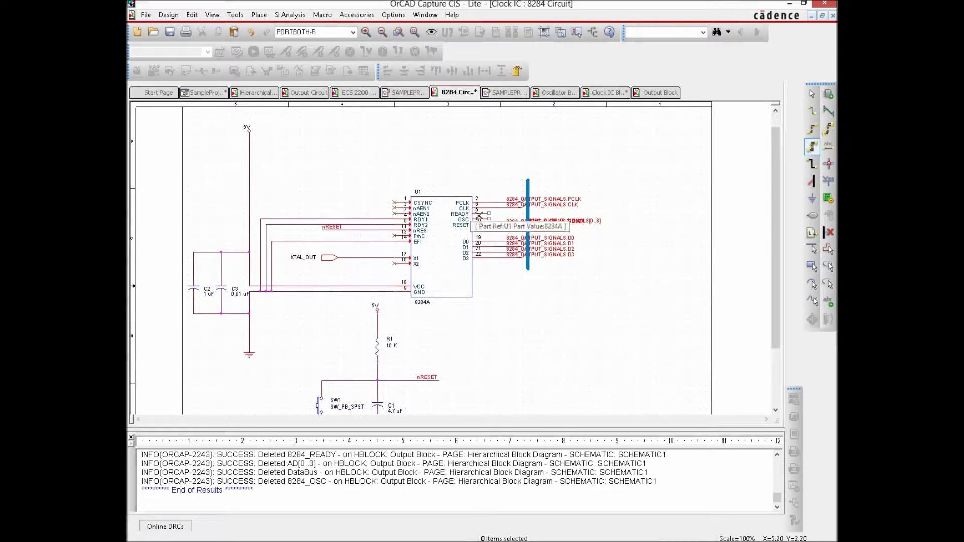
Step: Auto-connect U1's READY pin to the NetGroup line and assign it the net 8284_OUTPUT_SIGNALS.READY
left_click(487, 215)
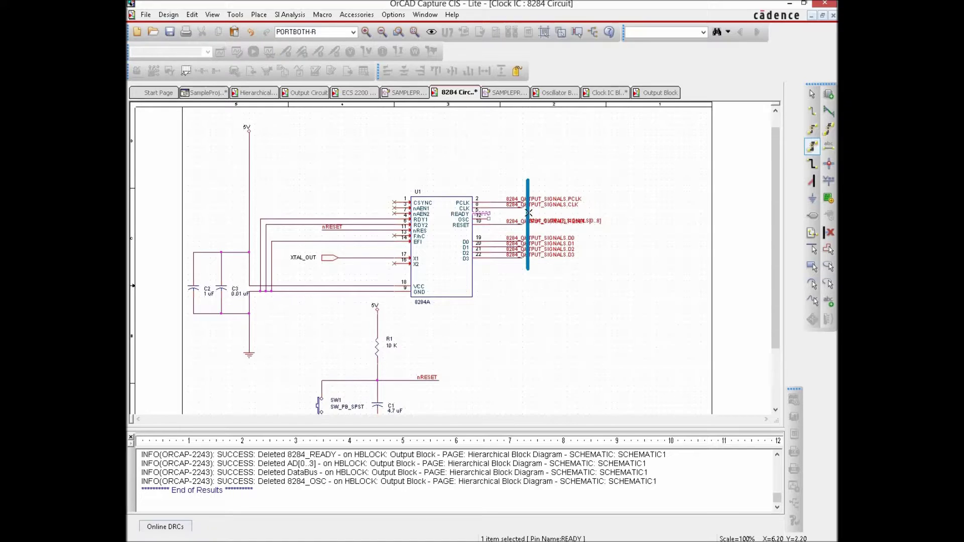
left_click(527, 215)
left_click(419, 231)
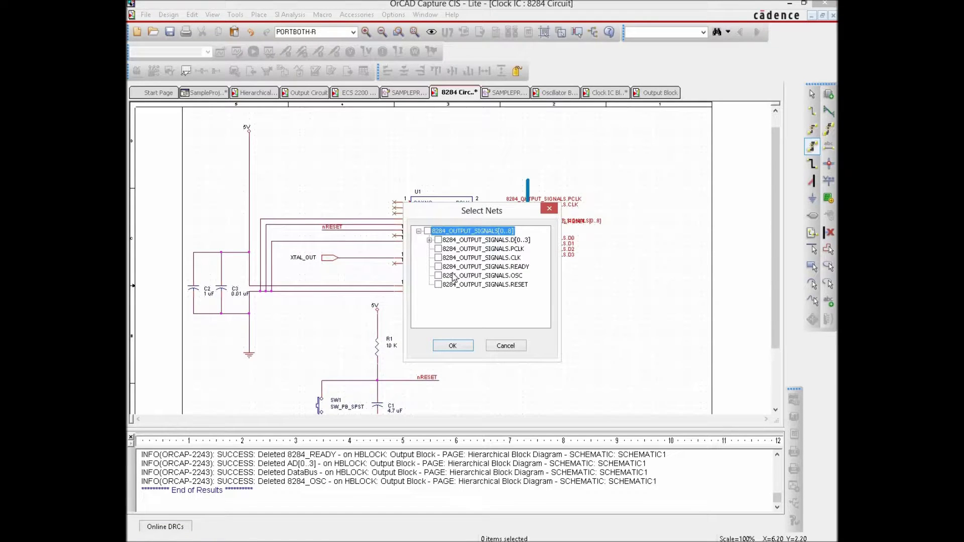
left_click(438, 267)
left_click(453, 346)
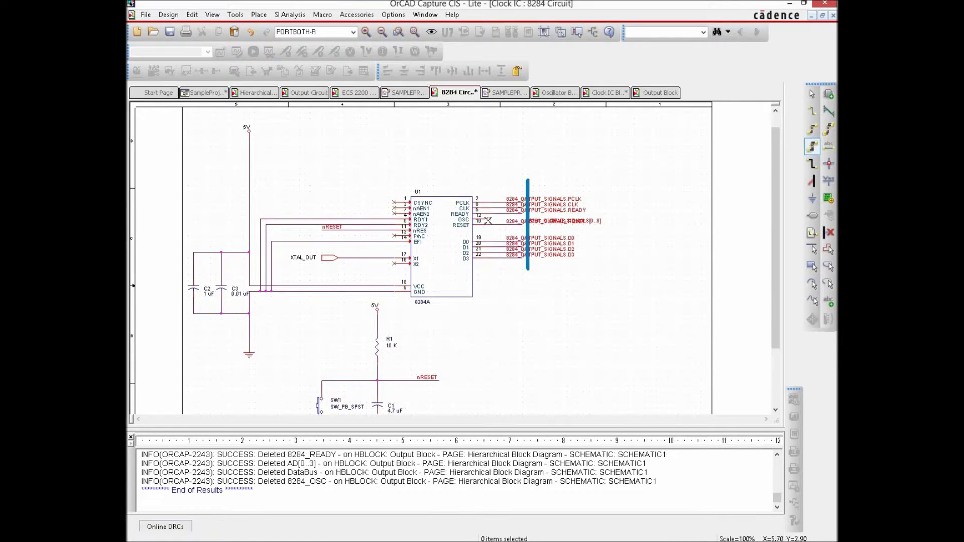
Step: Auto-connect U1's OSC pin to the NetGroup line and assign it the net 8284_OUTPUT_SIGNALS.OSC
left_click(490, 220)
left_click(527, 221)
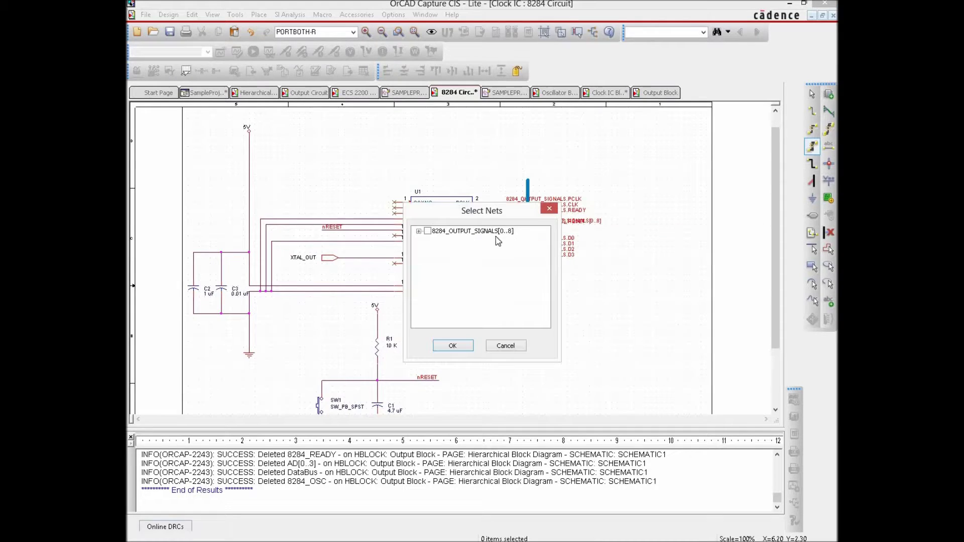
left_click(419, 231)
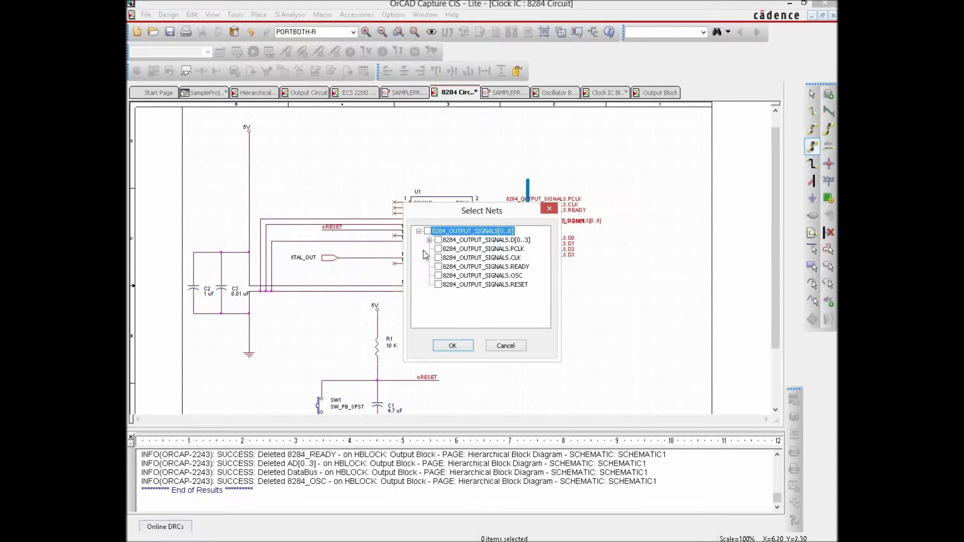
left_click(438, 275)
left_click(454, 345)
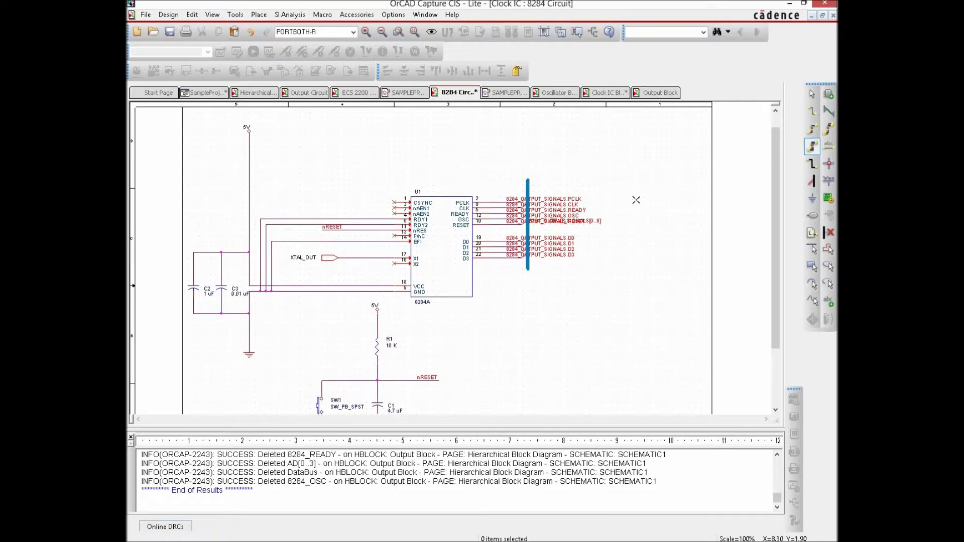
right_click(621, 236)
left_click(648, 242)
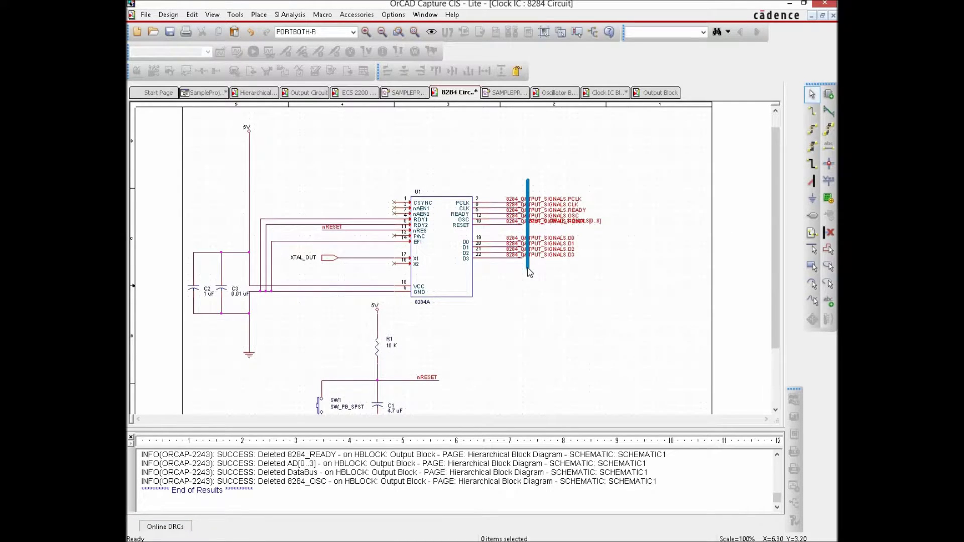
Step: Move the NetGroup line with its bus entries and labels farther right from U1, to about X=7.90, stretching the connected wires
left_click_drag(500, 173, 587, 309)
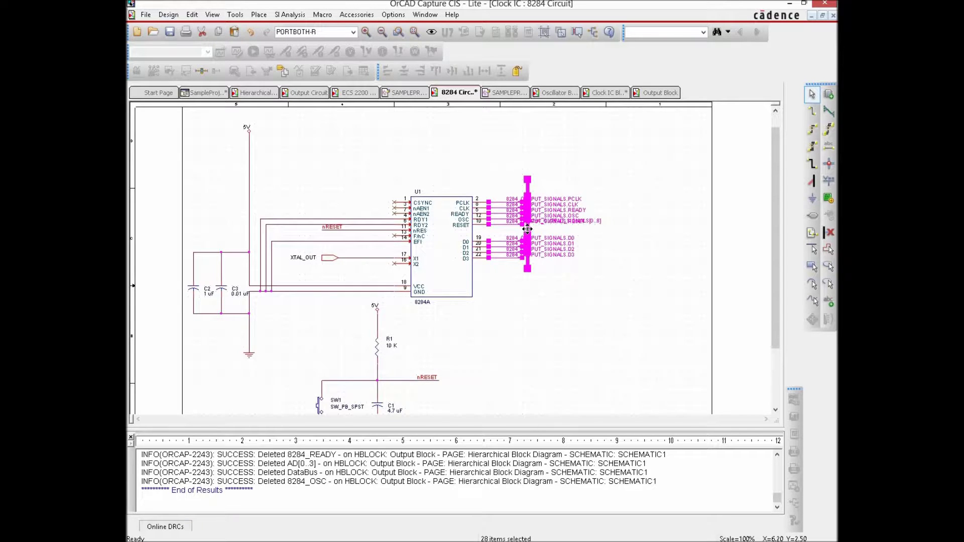
left_click_drag(535, 235, 625, 233)
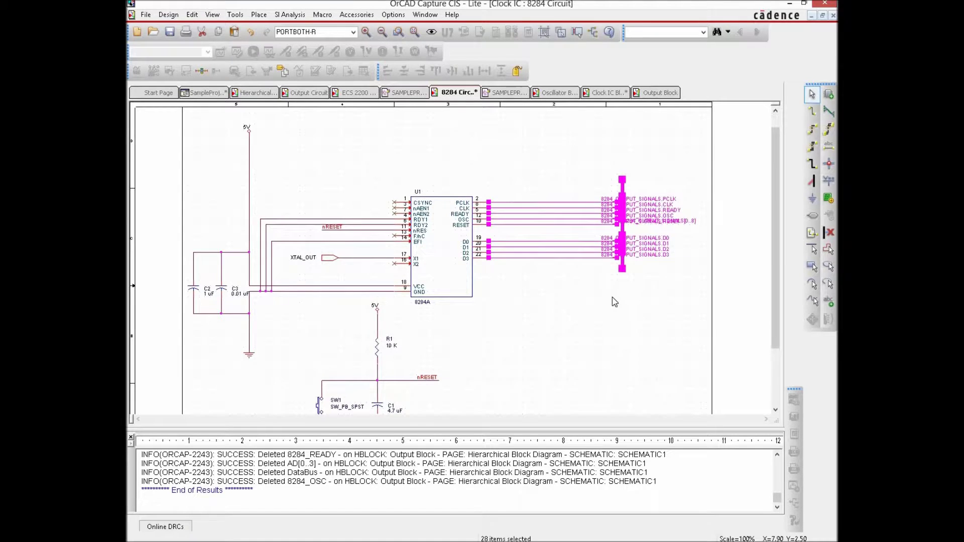
left_click(576, 297)
Step: Move the PCLK, CLK, READY, OSC and RESET net labels left along their wires, clear of the NetGroup line
left_click_drag(648, 202, 569, 202)
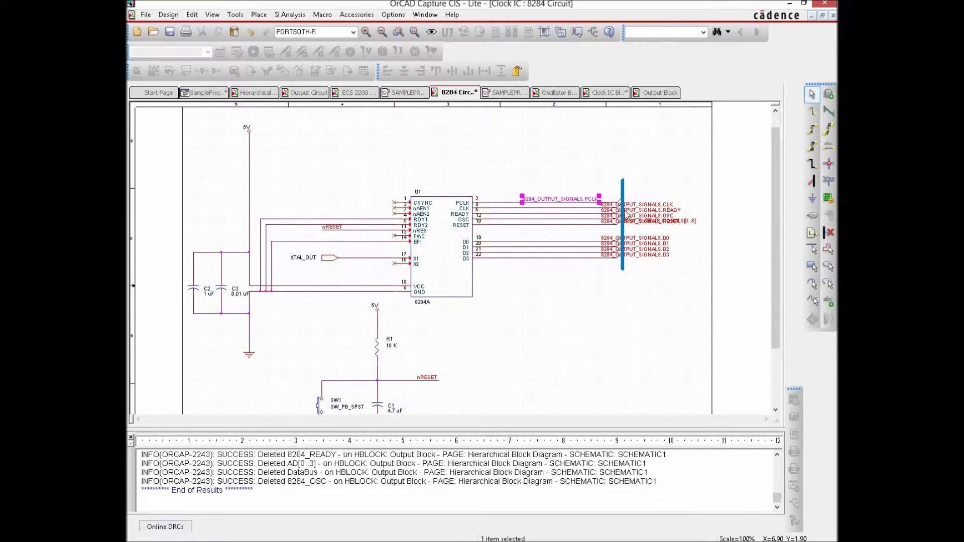
left_click(648, 204)
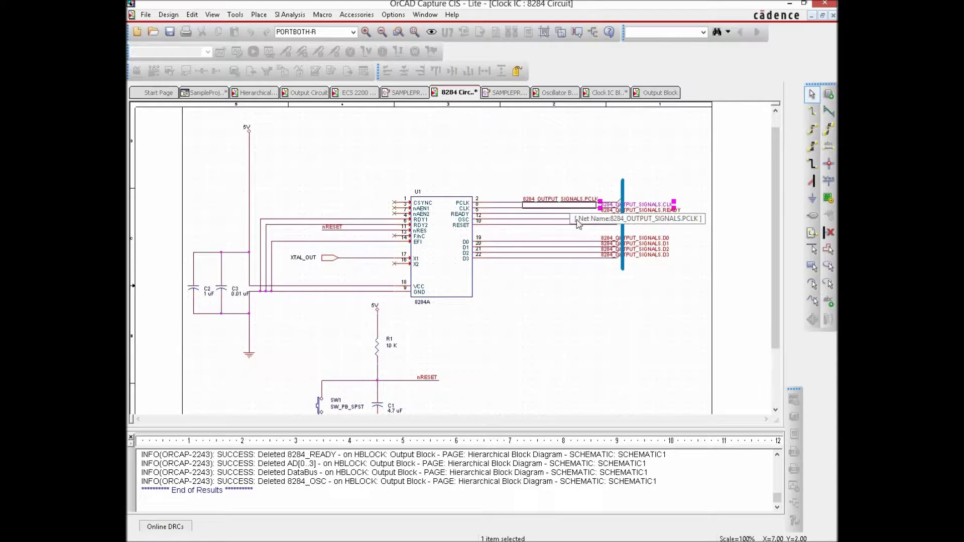
left_click_drag(577, 223, 577, 223)
left_click_drag(654, 215, 575, 215)
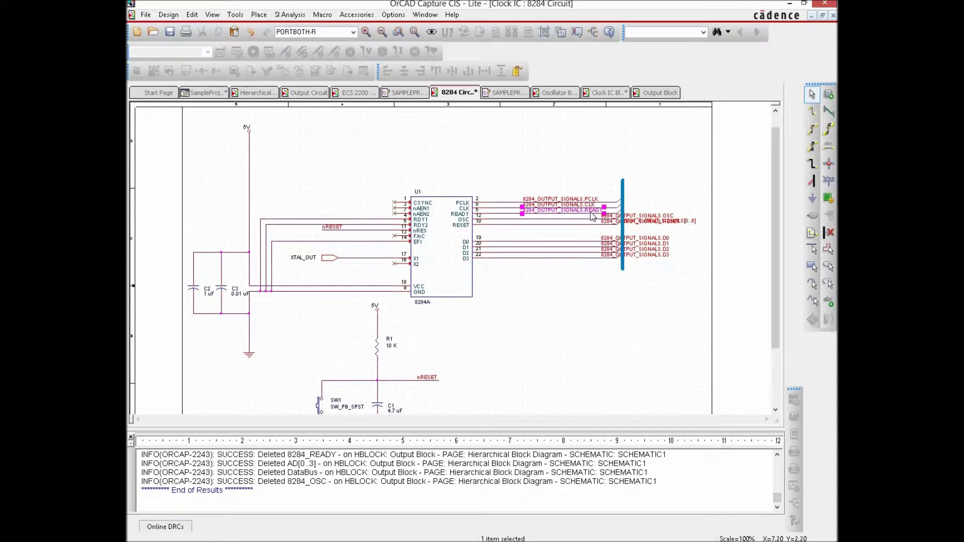
left_click_drag(642, 217, 535, 231)
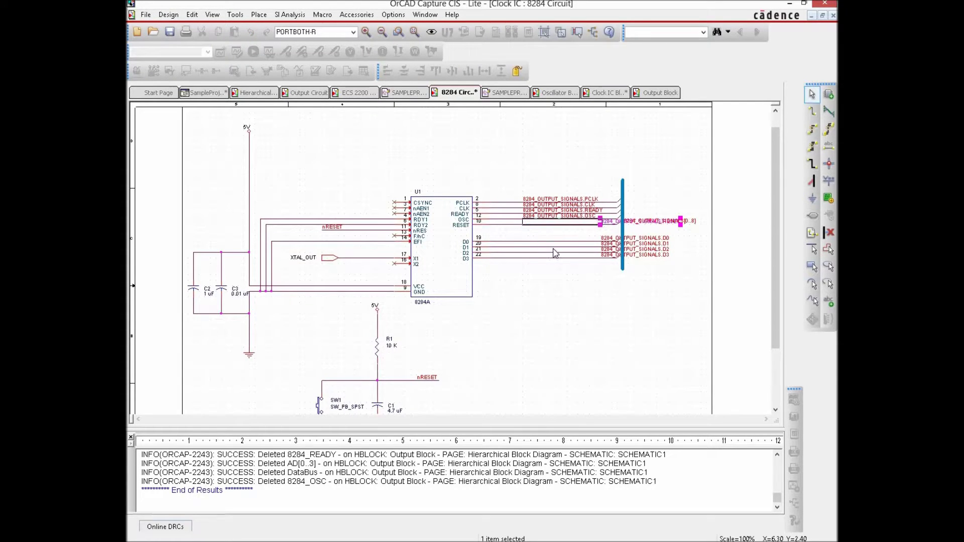
left_click(583, 247)
Step: Move the D0, D1, D2 and D3 net labels left along their wires, in line with the labels above
left_click_drag(611, 240, 532, 239)
left_click_drag(608, 244, 528, 247)
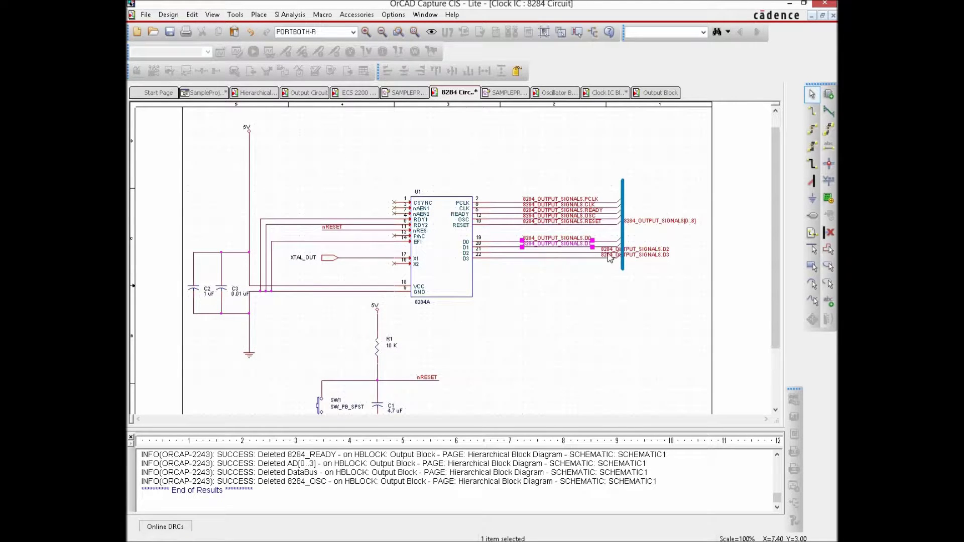
left_click_drag(608, 251, 529, 252)
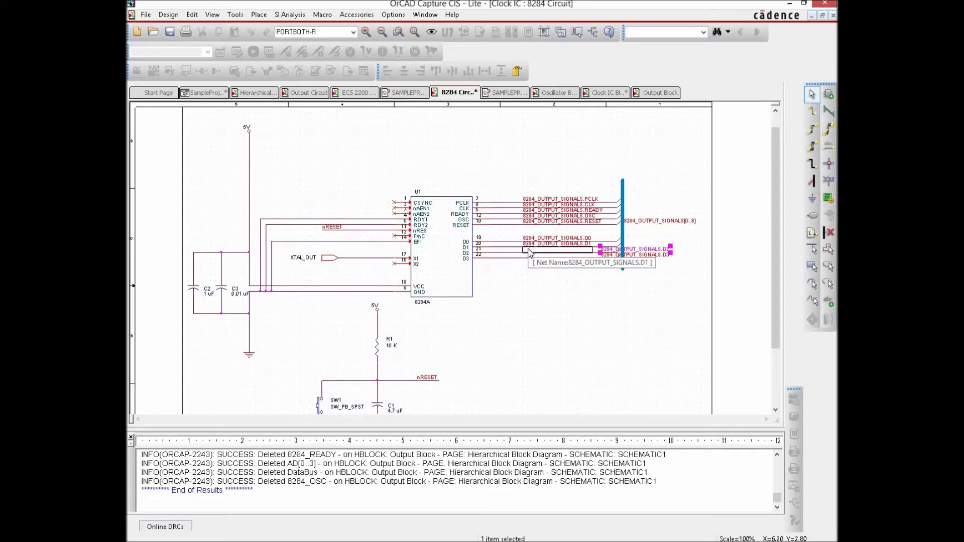
left_click_drag(616, 255, 536, 259)
Step: Delete the unused lower end of the NetGroup line below the D3 bus entry
left_click(628, 272)
left_click(623, 265)
key("Delete")
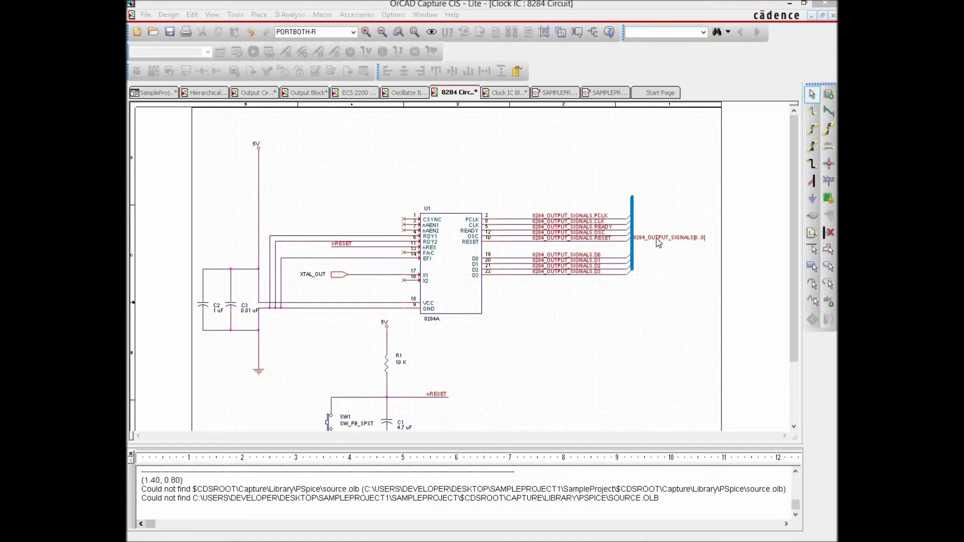
Step: Place a PORTBOTH-L hierarchical port as a NetGroup port for 8284_OUTPUT_SIGNALS[0..8], just above the upper end of the NetGroup line
left_click(814, 216)
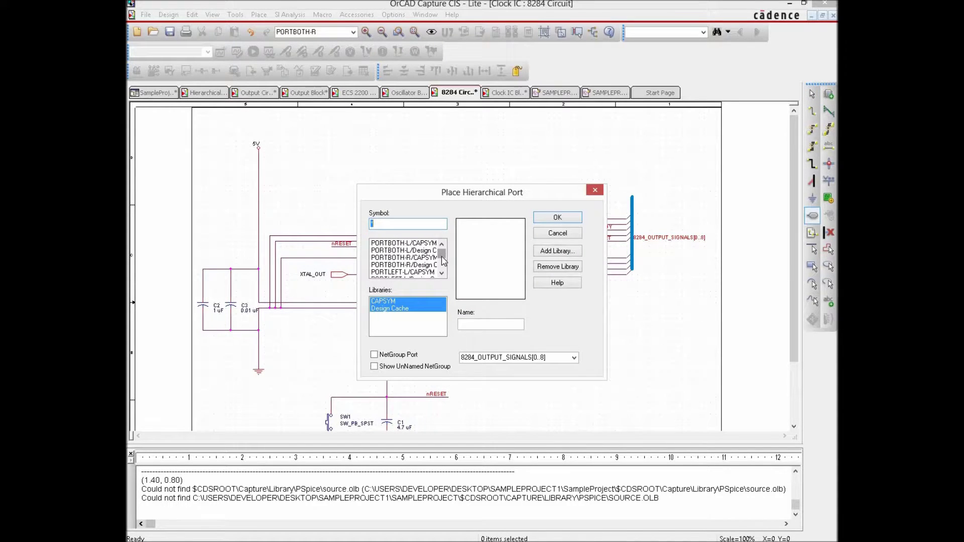
mouse_move(444, 259)
left_mouse_down()
mouse_move(443, 271)
mouse_move(443, 247)
left_mouse_up()
left_click(408, 250)
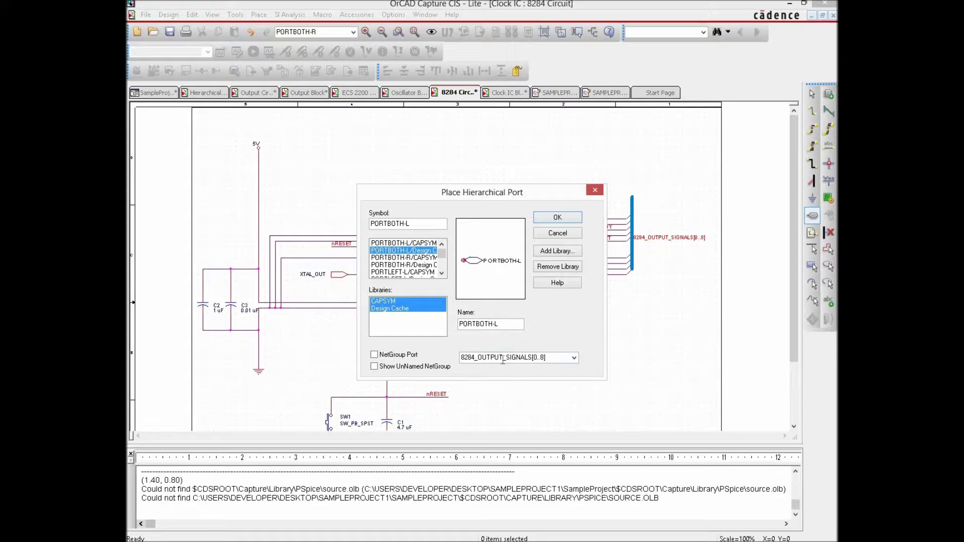
left_click(574, 360)
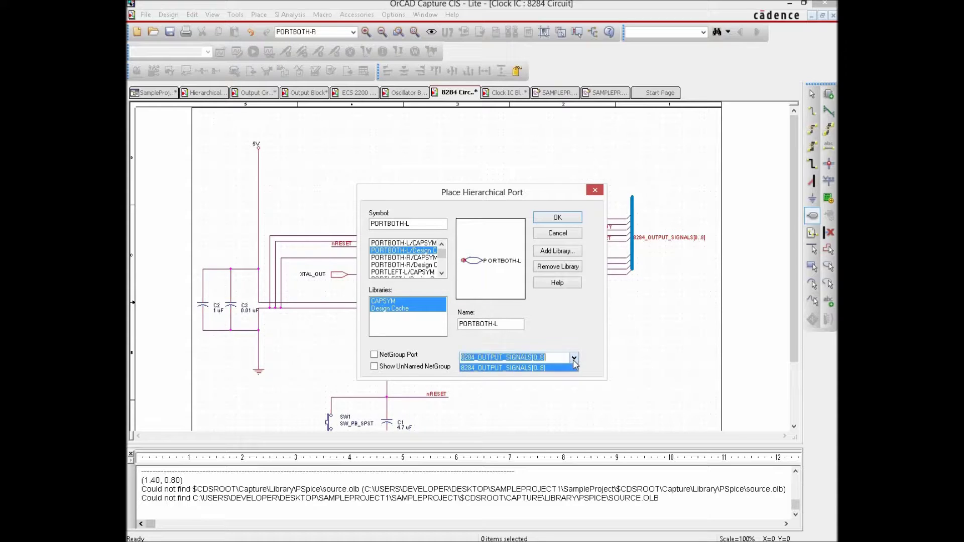
left_click(547, 357)
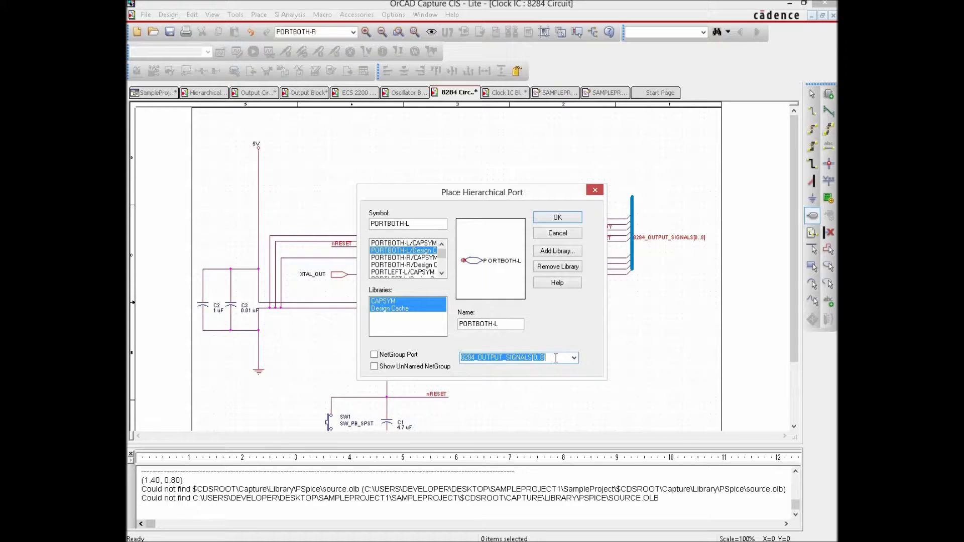
left_click(388, 358)
left_click(373, 354)
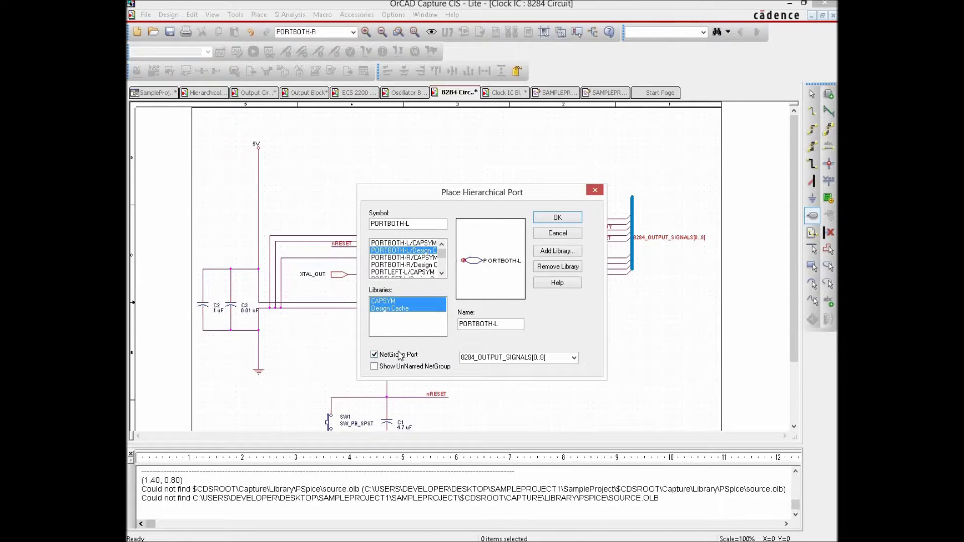
left_click(549, 221)
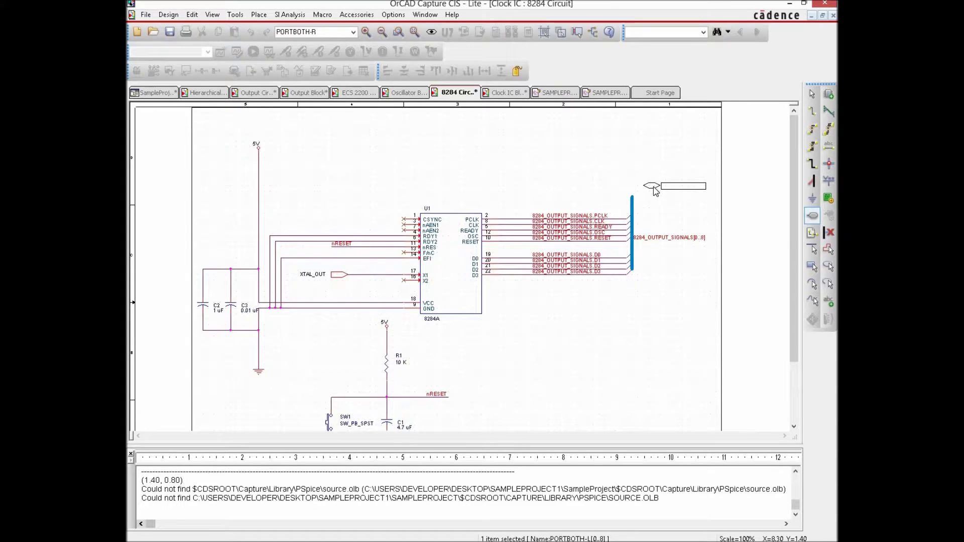
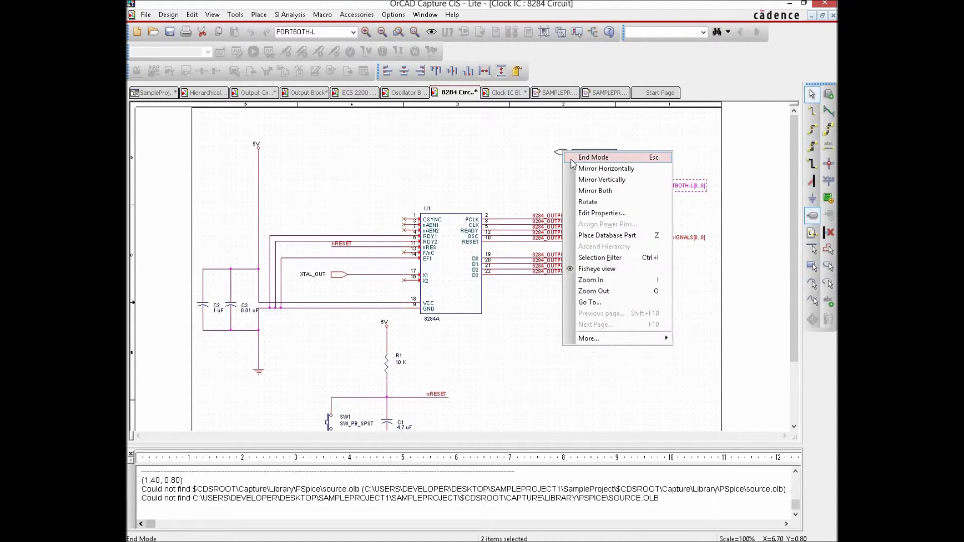
Step: Rename the new NetGroup port as 8284_sig[0..8]
double_click(680, 187)
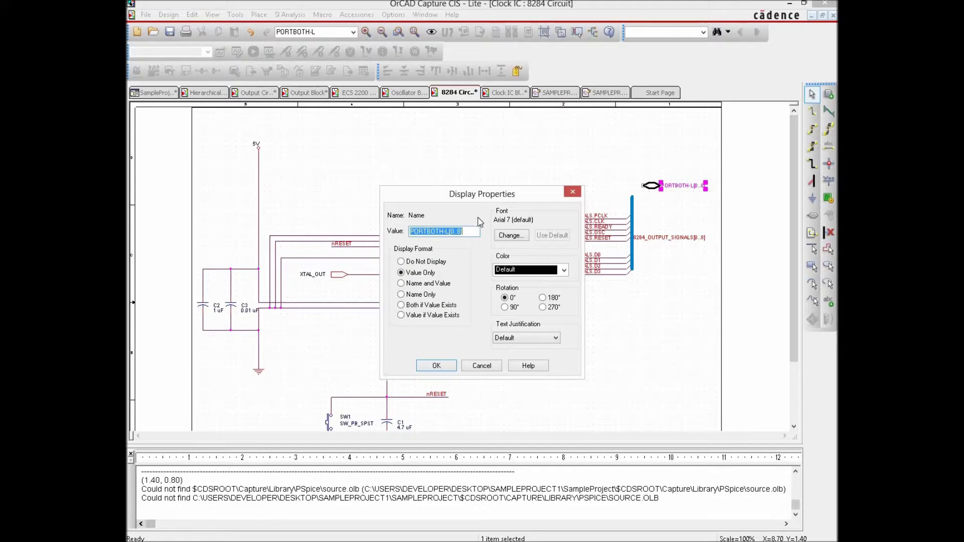
left_click(440, 232)
left_click_drag(449, 232, 392, 334)
type("8284_")
type("sig")
type("_out")
key("BackSpace")
key("BackSpace")
key("BackSpace")
key("BackSpace")
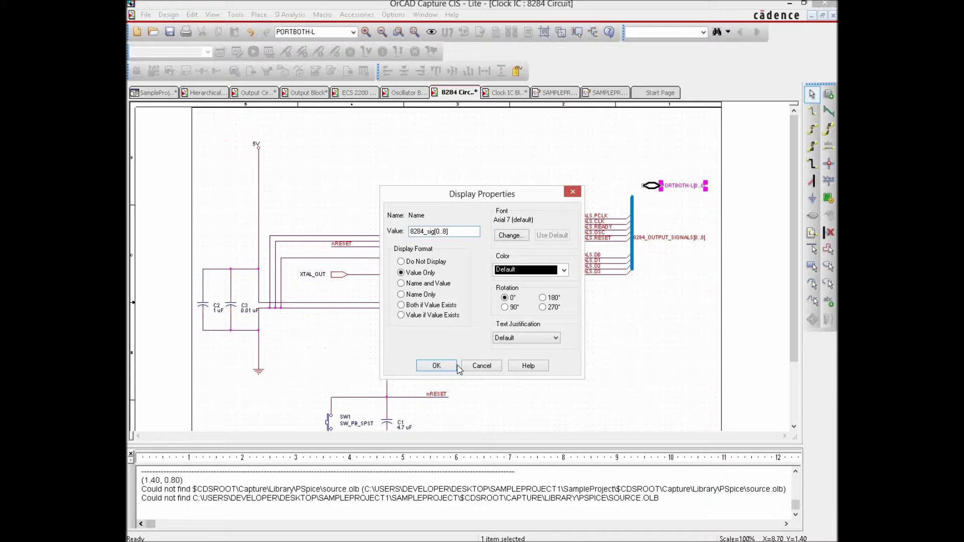
left_click(437, 368)
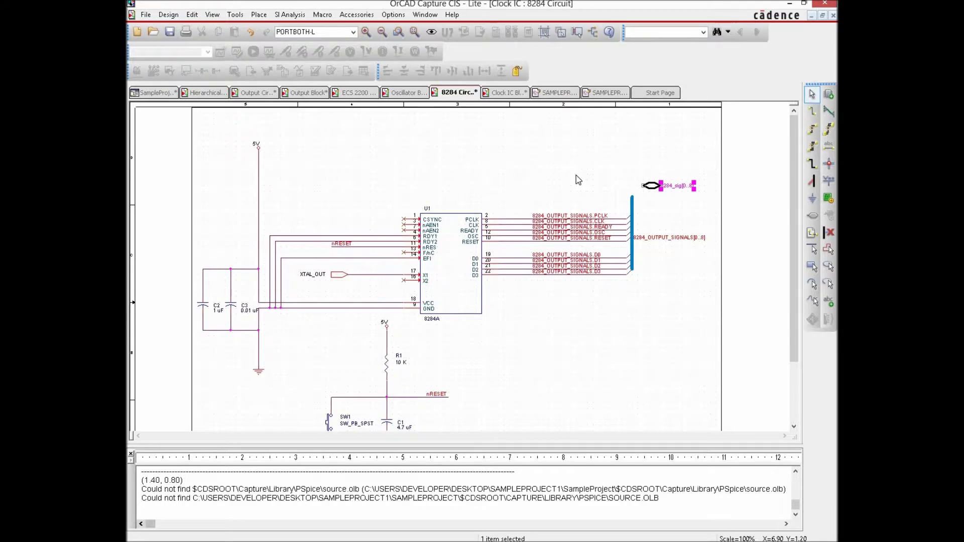
left_click(640, 172)
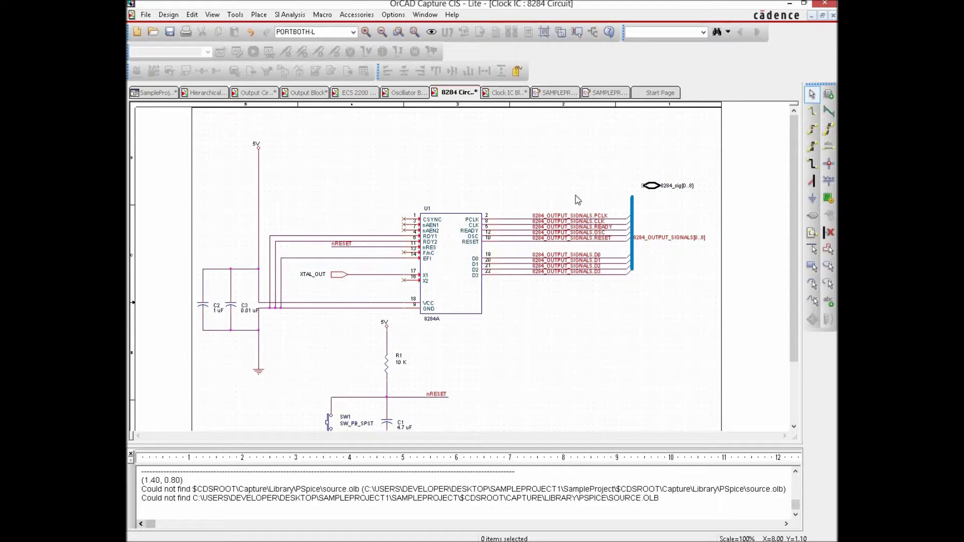
Step: Add a rotated bus entry at the upper end of the NetGroup line and move the 8284_sig port level with it
left_click(811, 181)
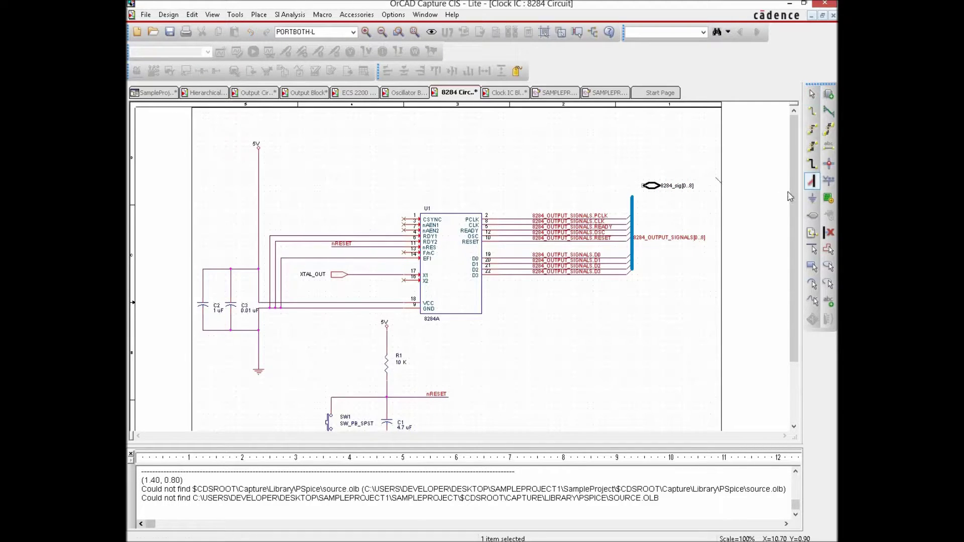
right_click(608, 173)
left_click(633, 188)
right_click(618, 149)
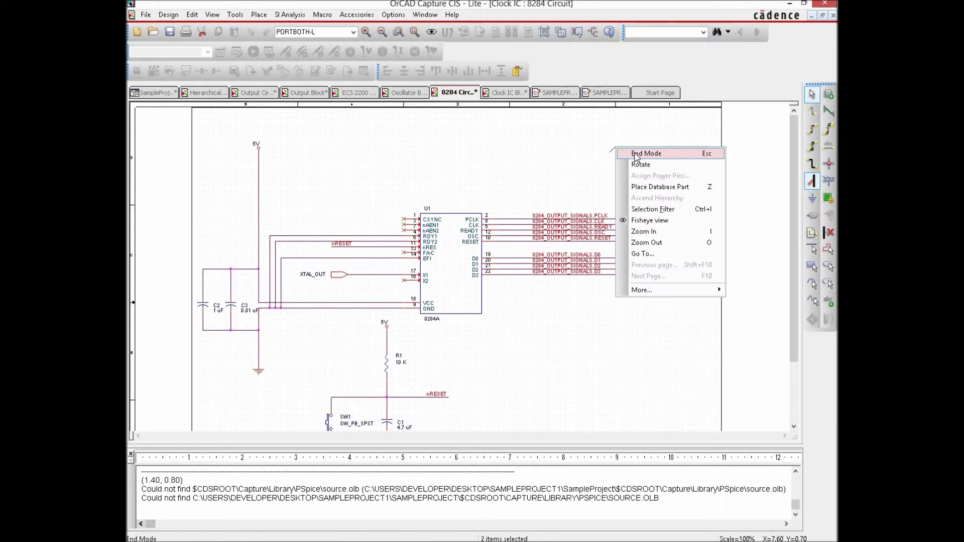
left_click(635, 152)
left_click_drag(659, 189, 670, 195)
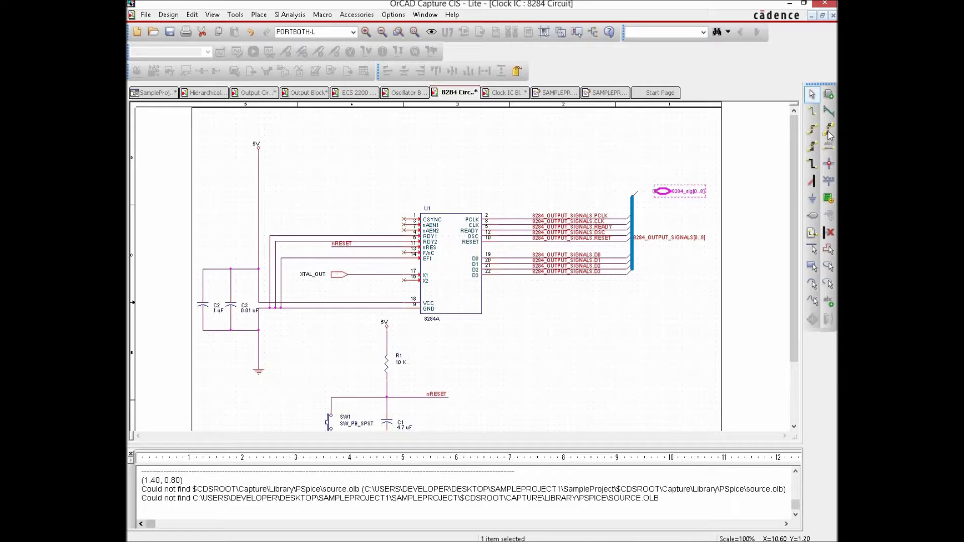
Step: Draw an 8284_OUTPUT_SIGNALS NetGroup segment connecting the 8284_sig port to the upper bus entry
left_click(829, 111)
left_click(408, 243)
left_click(425, 366)
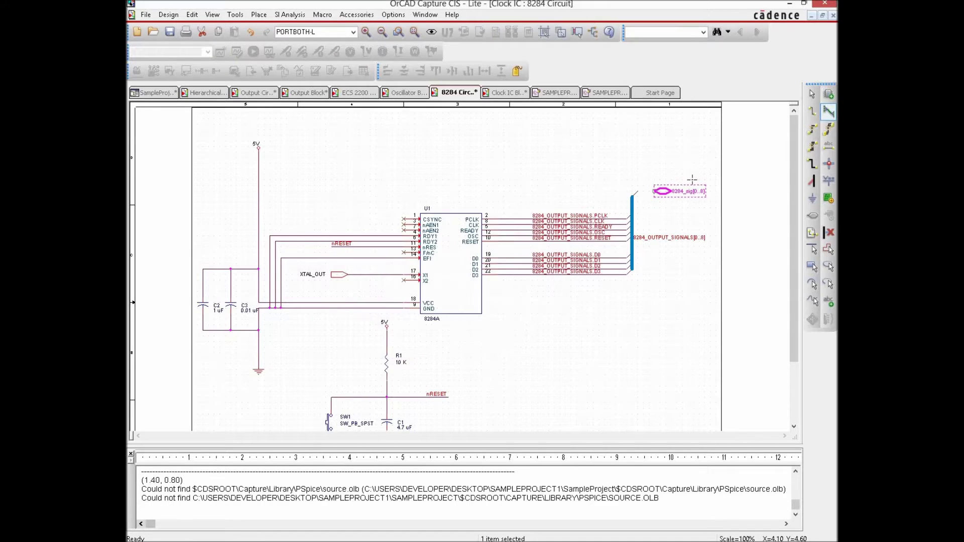
left_click(643, 192)
left_click(637, 192)
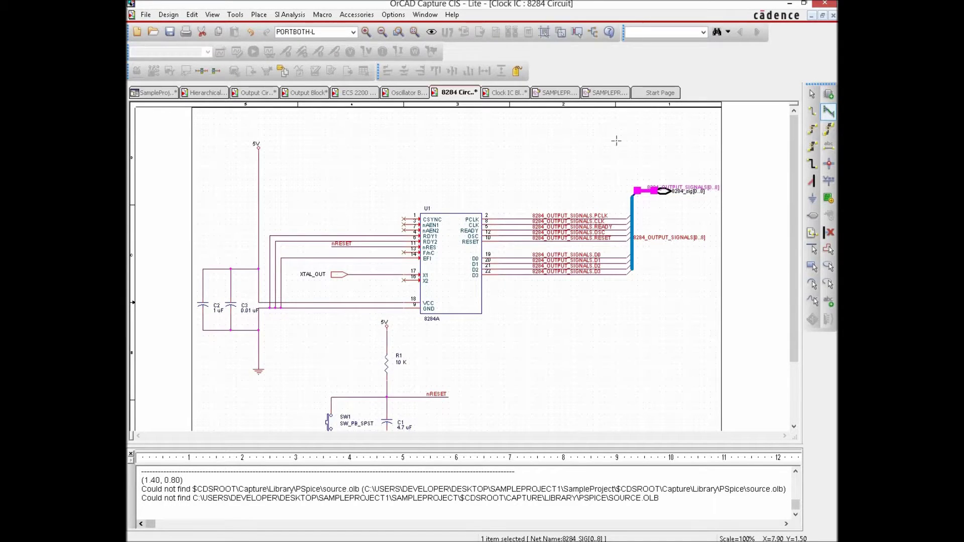
right_click(618, 142)
left_click(628, 146)
left_click(673, 224)
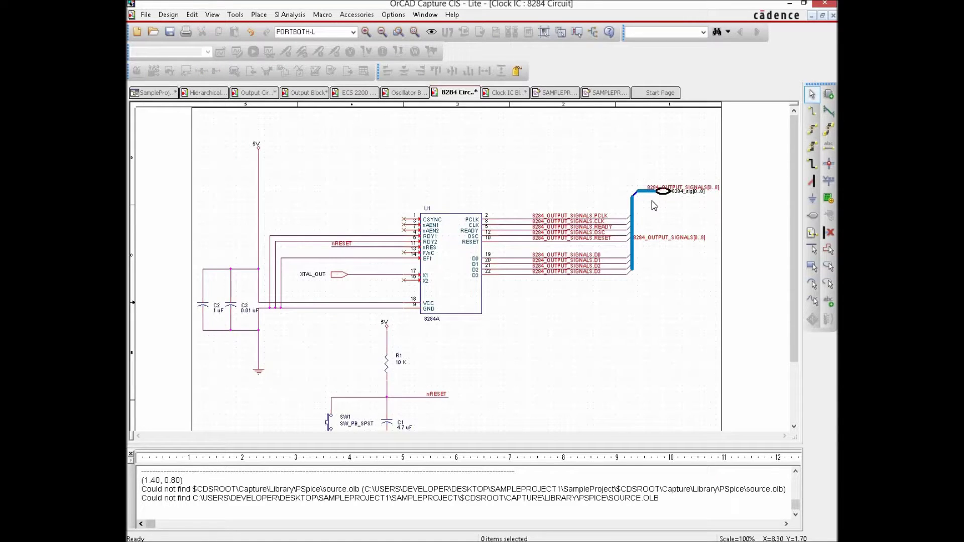
left_click(700, 192)
Step: On the Output Block page, place a PORTBOTH-R NetGroup port for 8284_OUTPUT_SIGNALS[0..8] near the sheet's upper left corner
left_click(303, 93)
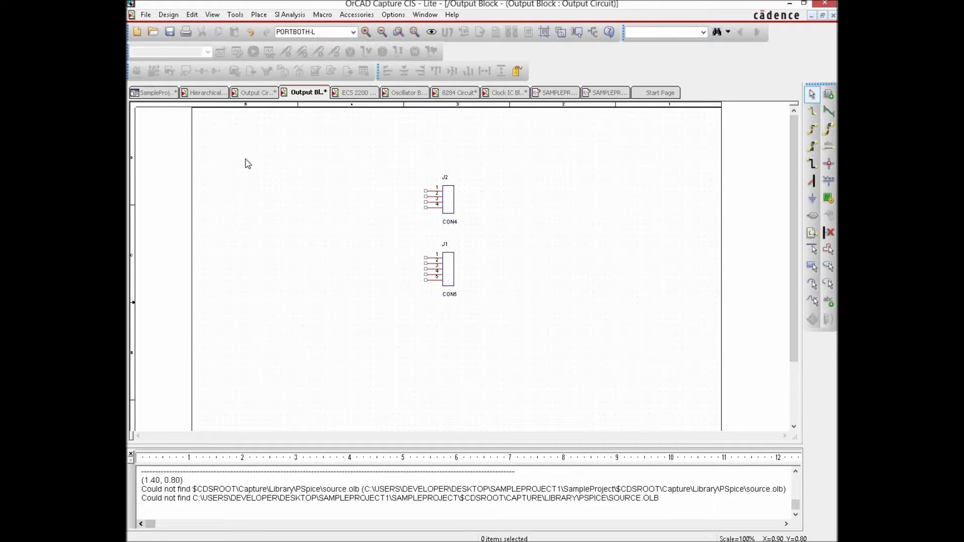
left_click(813, 217)
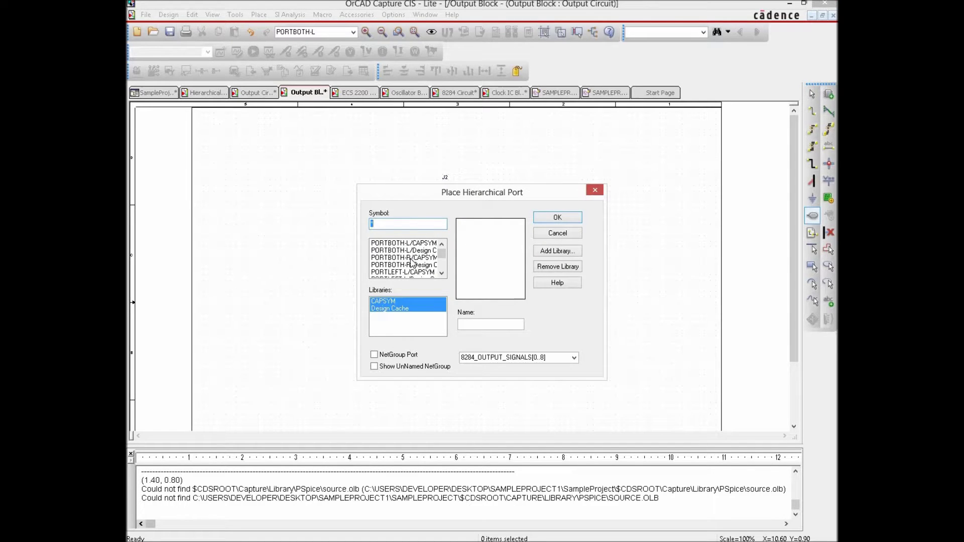
left_click(411, 258)
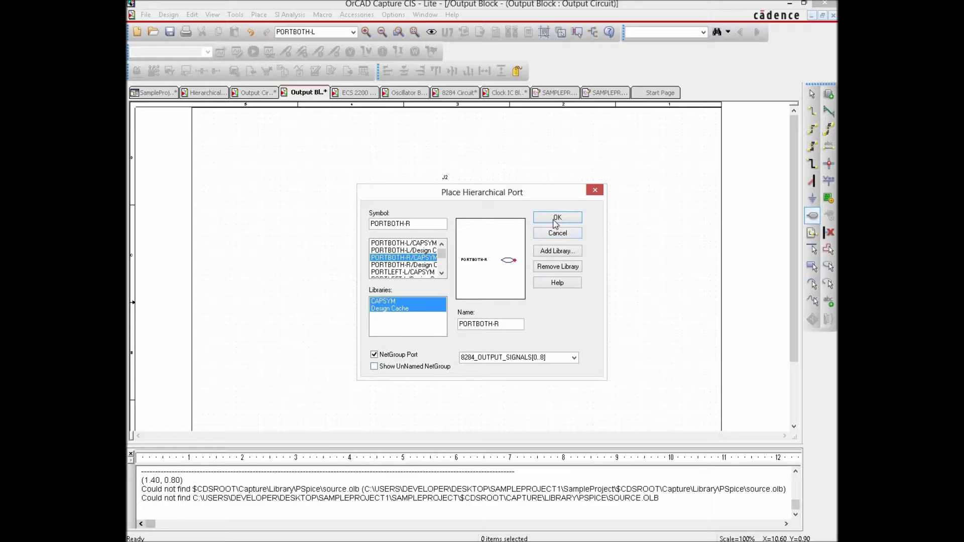
left_click(555, 221)
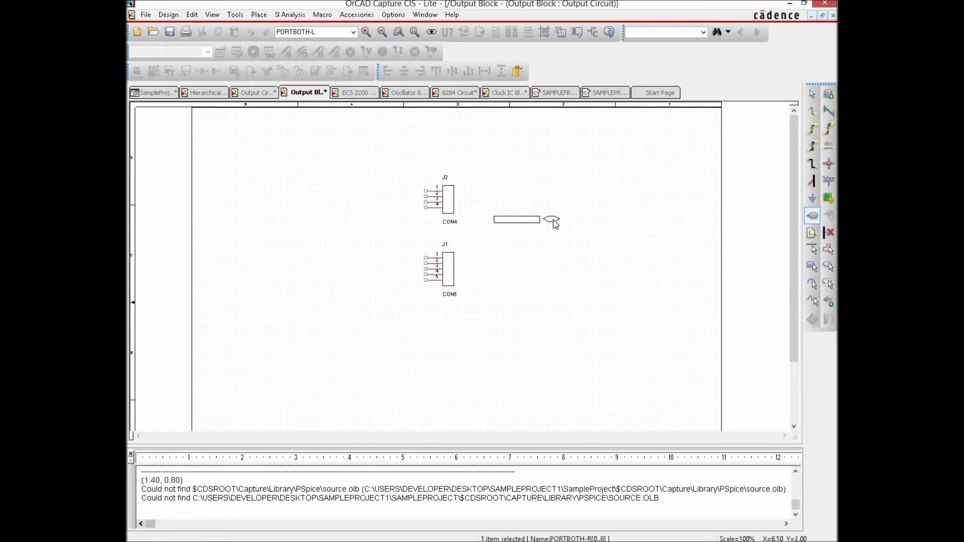
left_click(267, 150)
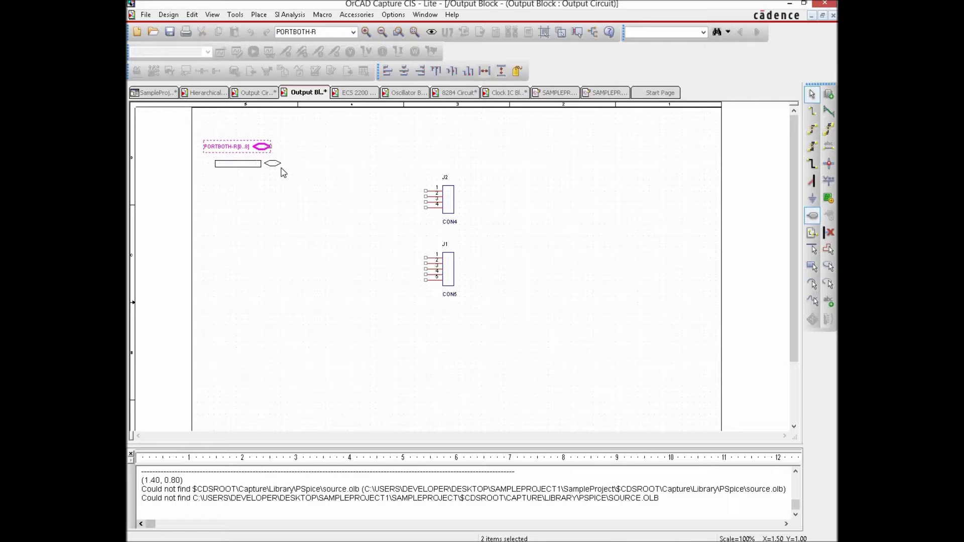
right_click(262, 162)
key("Escape")
Step: Rename the Output Block's NetGroup port as 8284_sig[0..8]
double_click(232, 147)
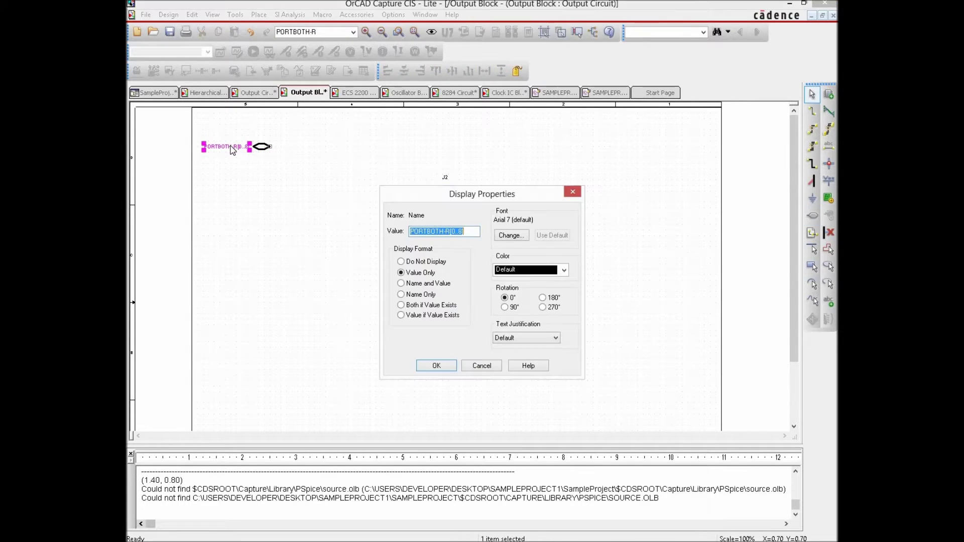
left_click(447, 232)
left_click_drag(450, 231, 409, 231)
type("8284_")
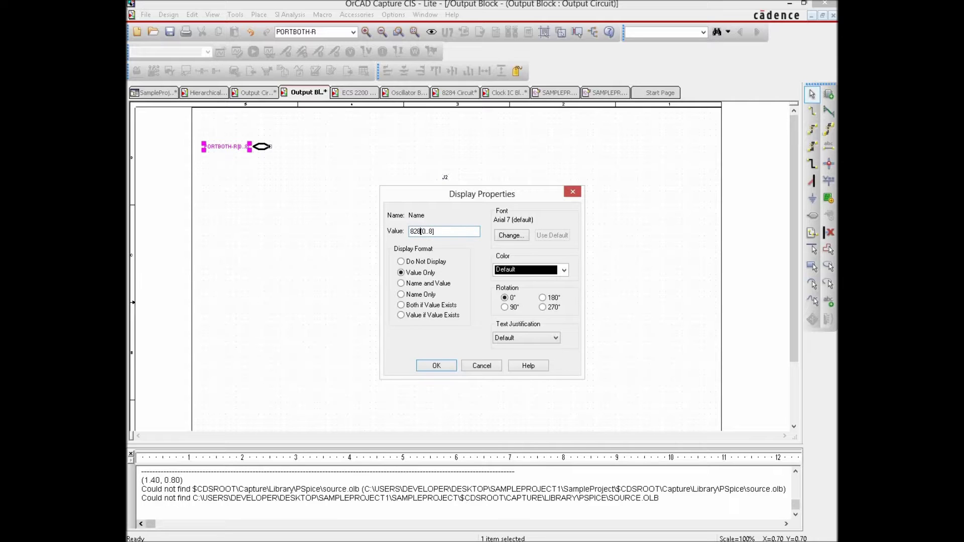
type("sig")
left_click(436, 366)
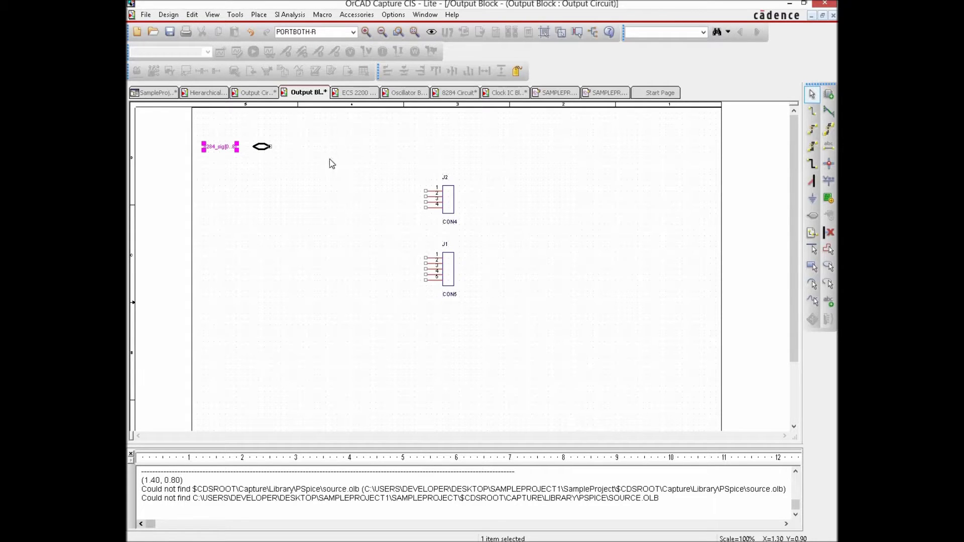
Step: Place a bus entry beside the 8284_sig port and join them with an 8284_OUTPUT_SIGNALS NetGroup segment
left_click(812, 181)
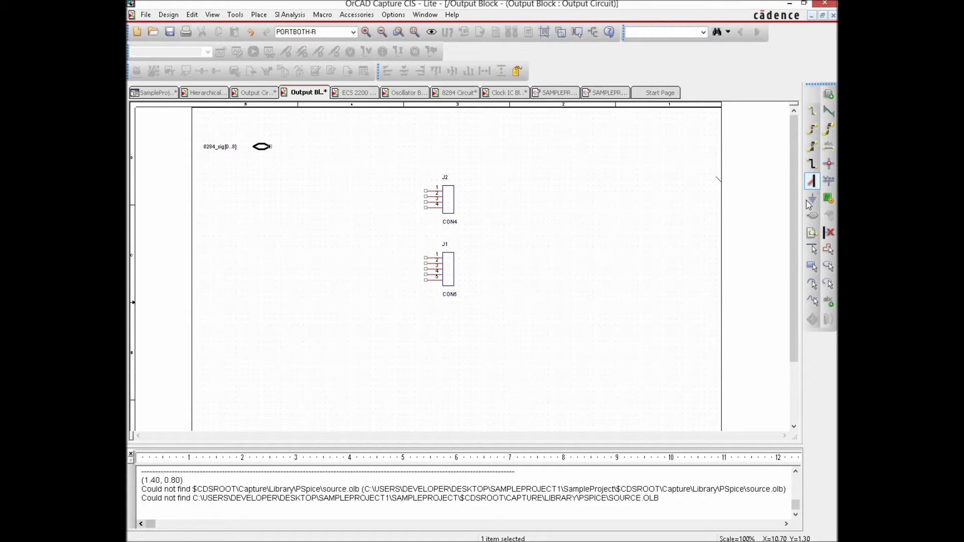
double_click(296, 153)
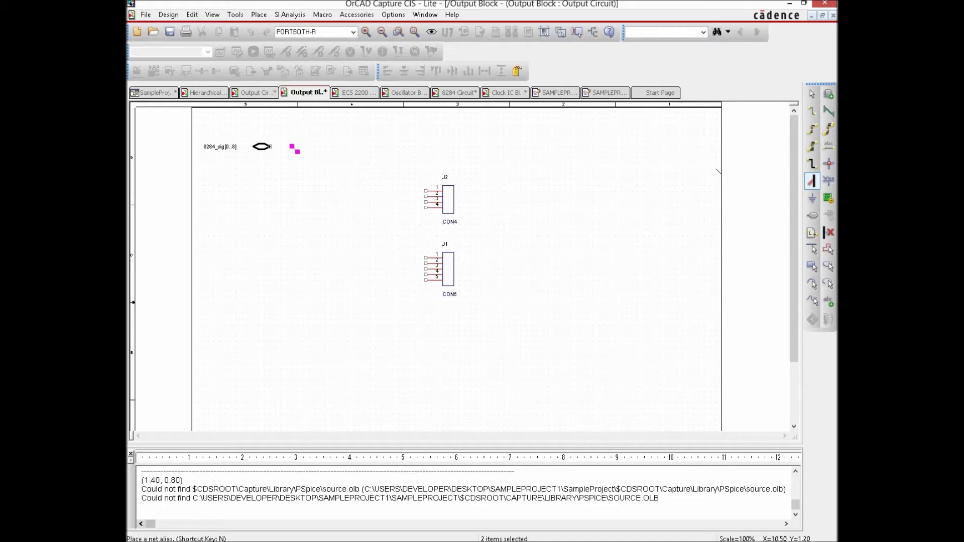
left_click(829, 114)
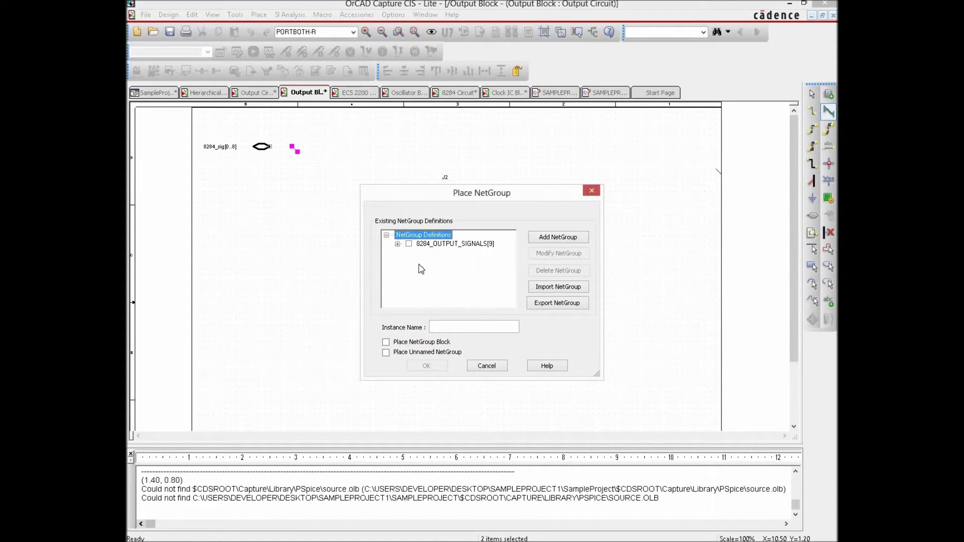
left_click(409, 244)
left_click(426, 365)
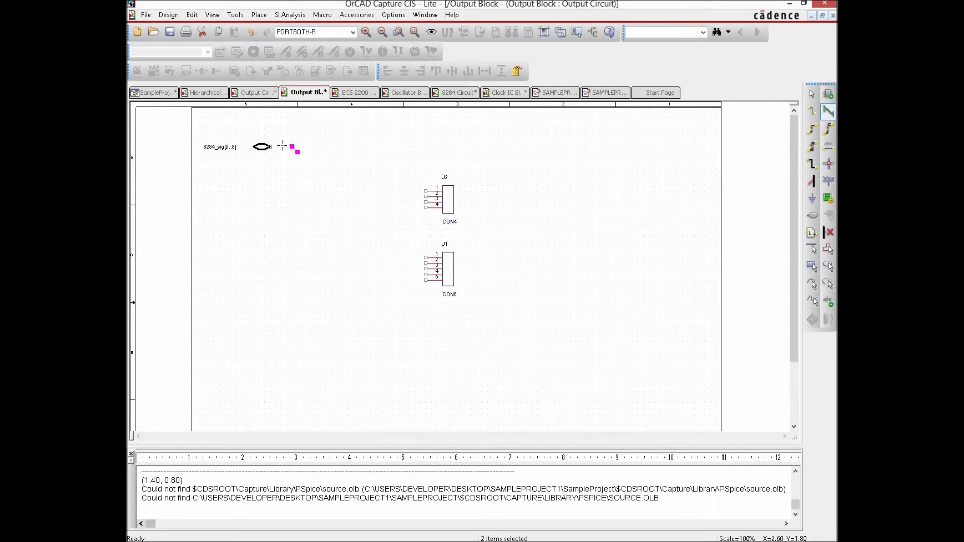
left_click(270, 146)
double_click(293, 147)
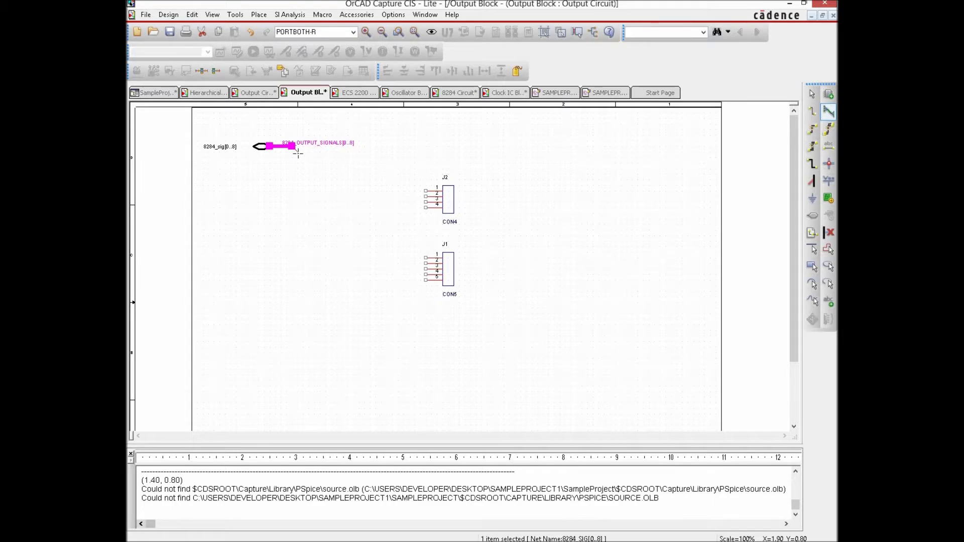
Step: Try to continue the NetGroup with a vertical line from the bus entry down to about Y=3.70
left_click(297, 148)
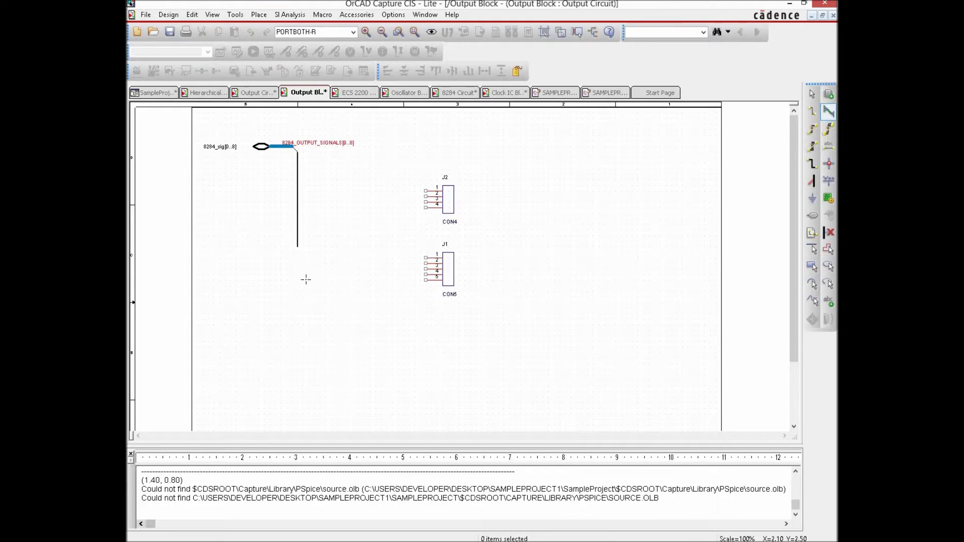
double_click(297, 313)
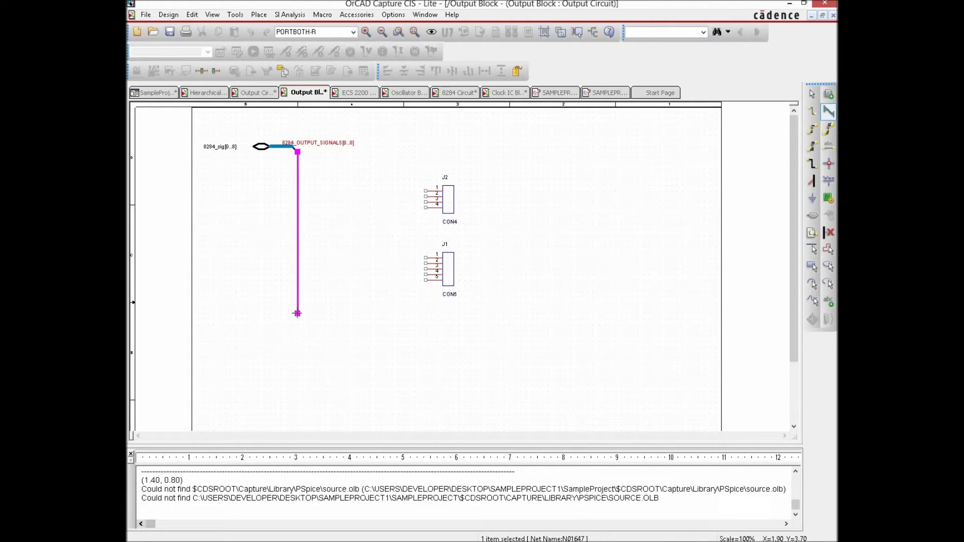
key("Escape")
right_click(413, 160)
left_click(431, 166)
Step: Delete the vertical line below the bus entry
left_click(256, 190)
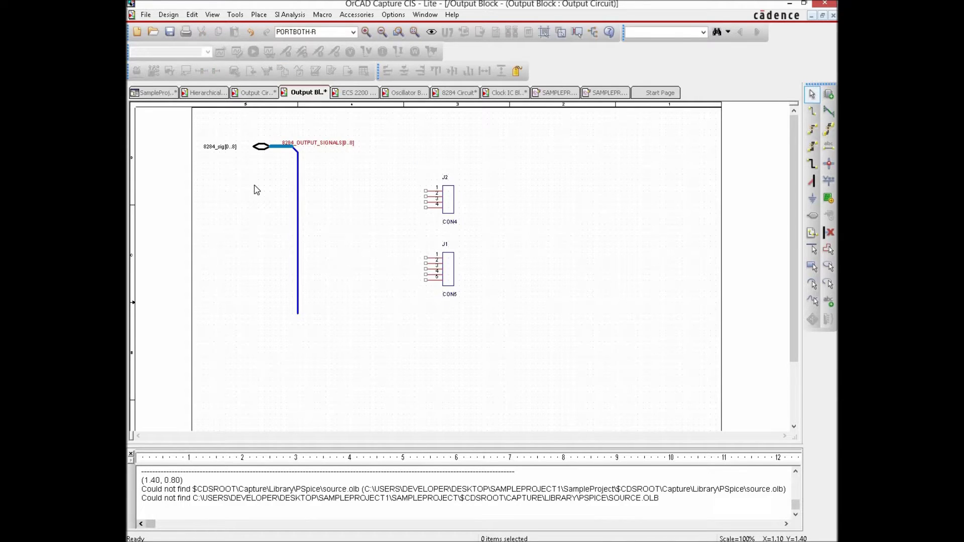
left_click(298, 222)
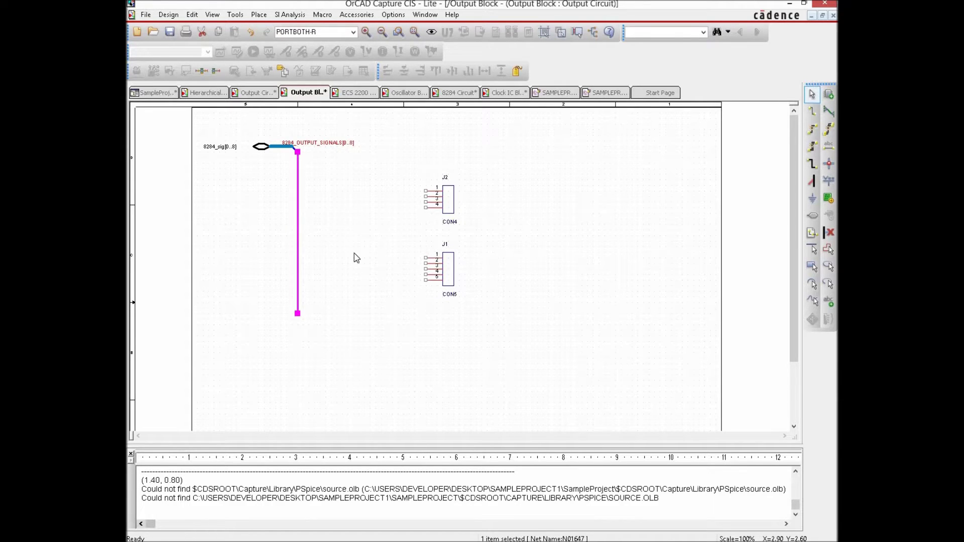
key("Delete")
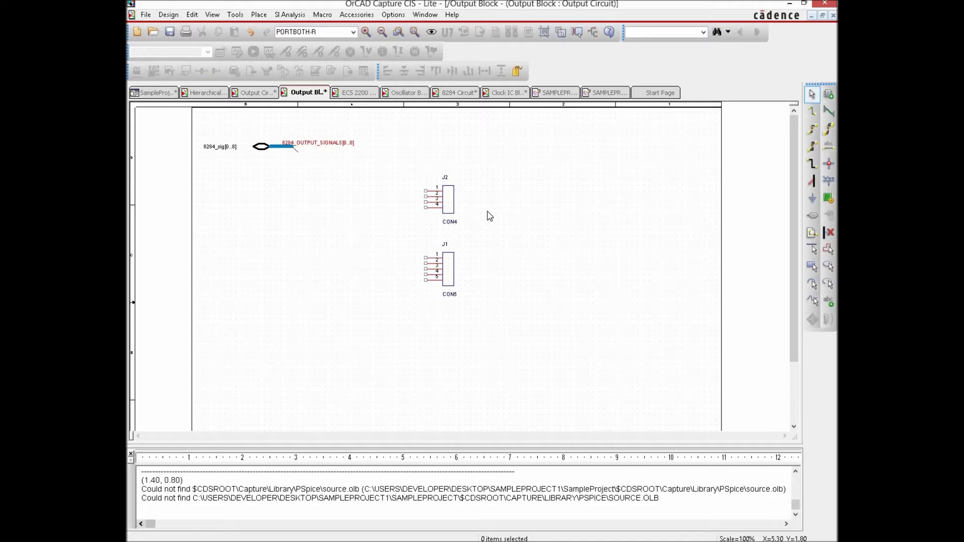
Step: Draw a vertical 8284_OUTPUT_SIGNALS NetGroup line from the bus entry beside the port down to about Y=3.80
left_click(829, 111)
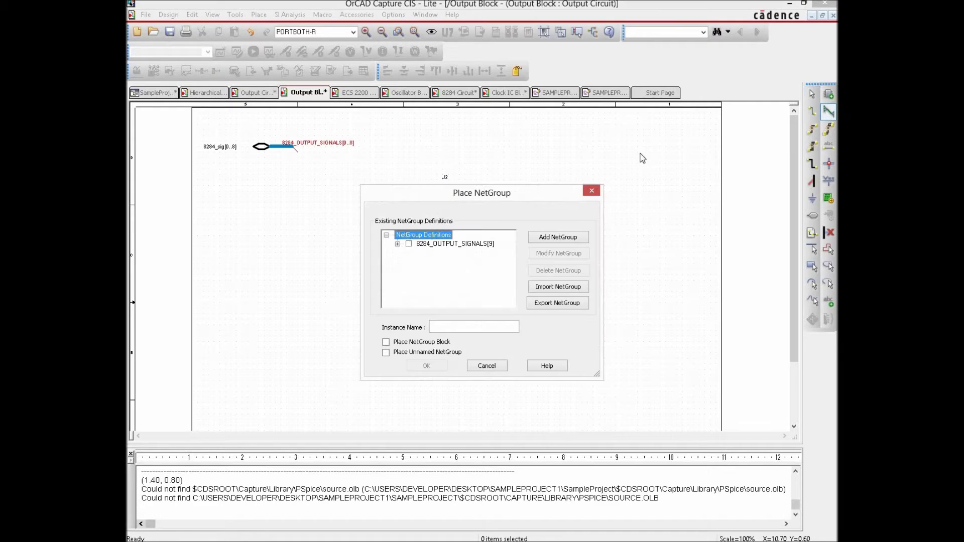
left_click(408, 243)
left_click(426, 366)
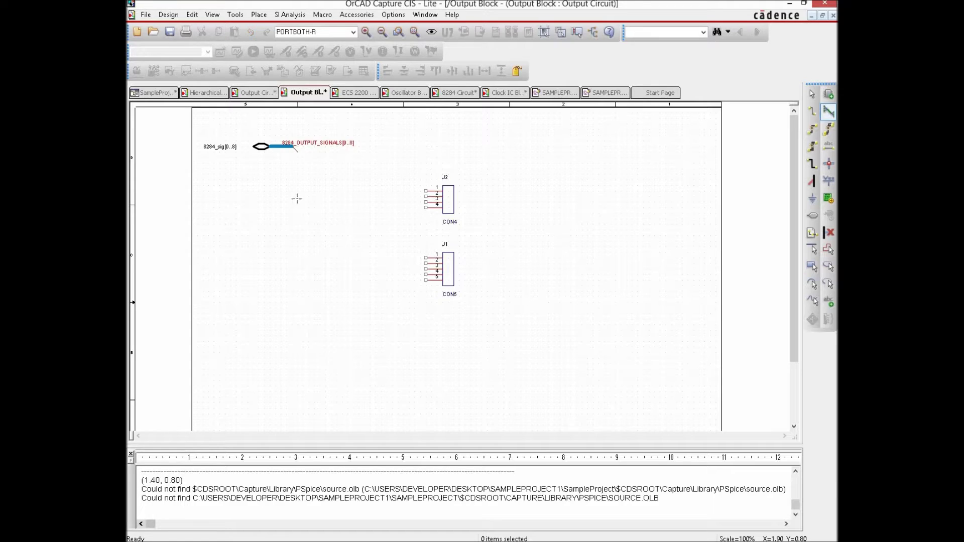
left_click(297, 320)
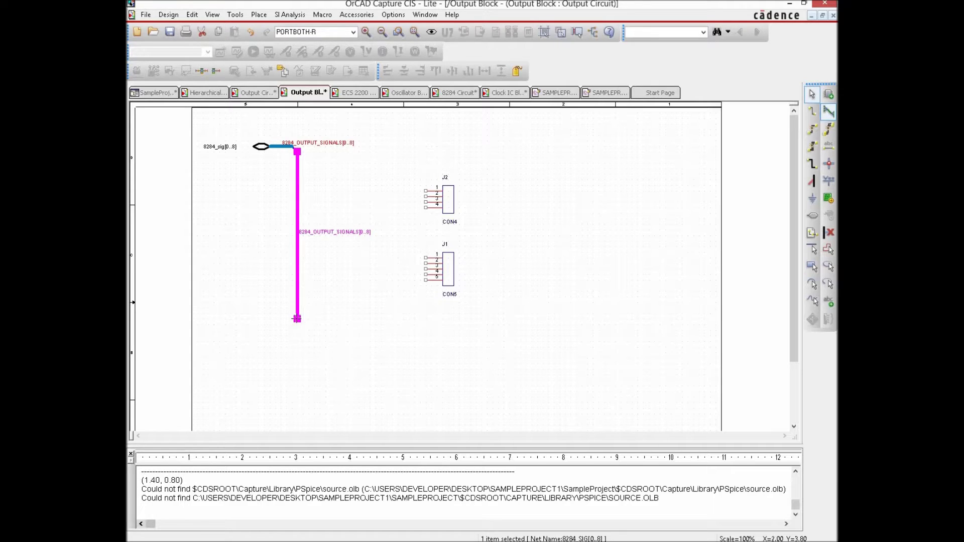
right_click(298, 319)
left_click(309, 326)
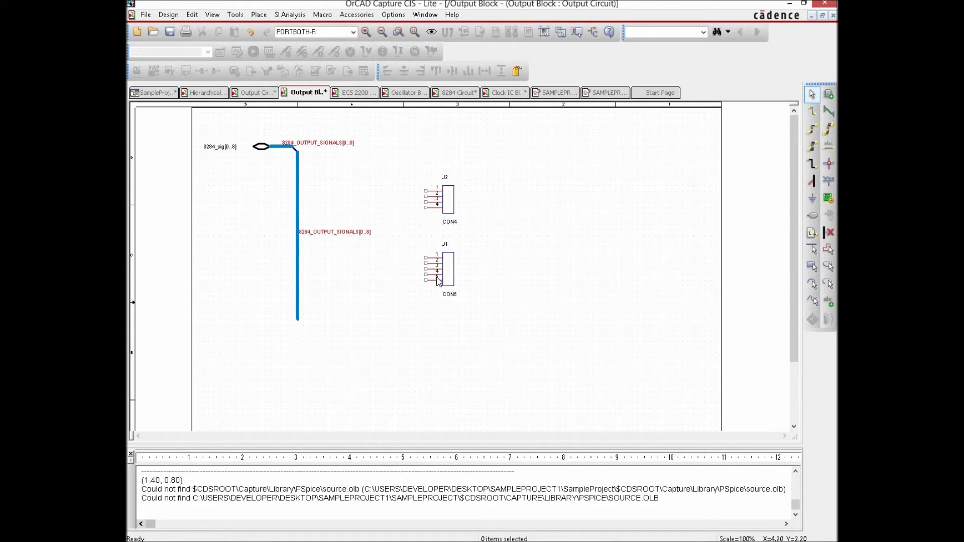
Step: Auto-connect pins 1 to 4 of connector J2 to the vertical NetGroup using the nets 8284_sig.D[0..3]
left_click(813, 147)
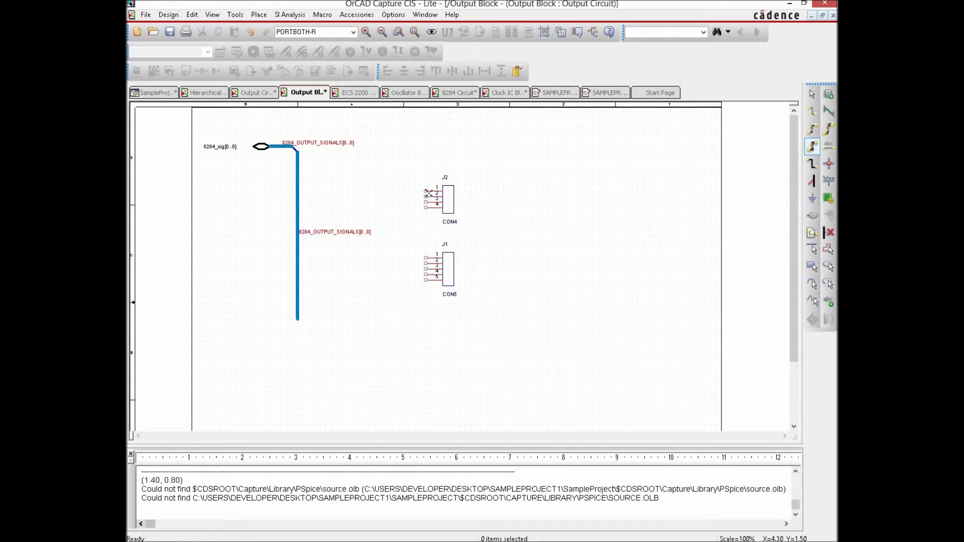
left_click_drag(425, 191, 426, 209)
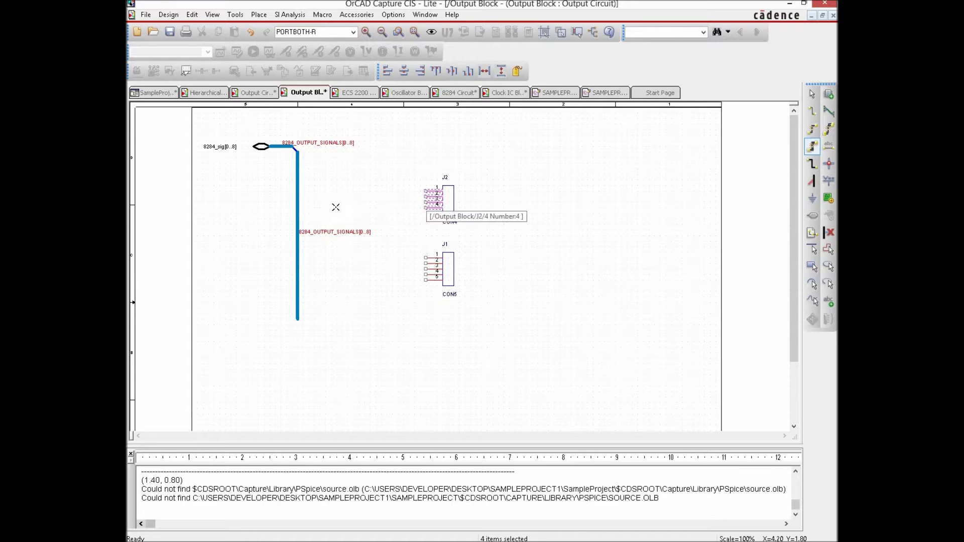
left_click(296, 196)
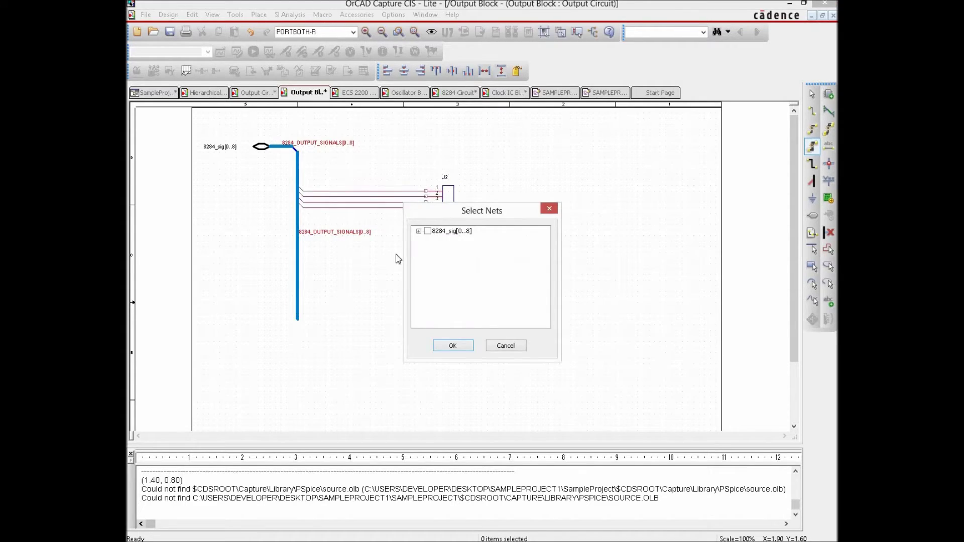
left_click(419, 231)
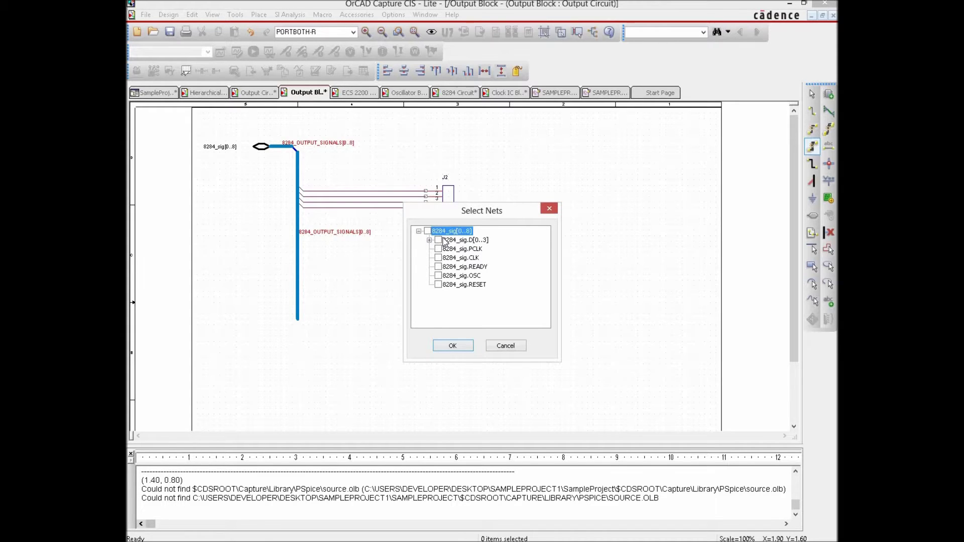
left_click(438, 240)
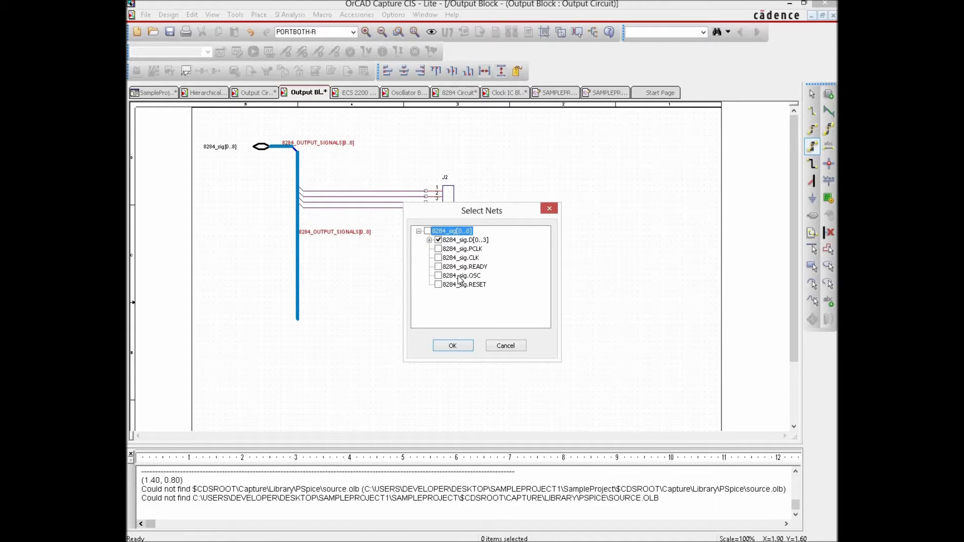
left_click(453, 346)
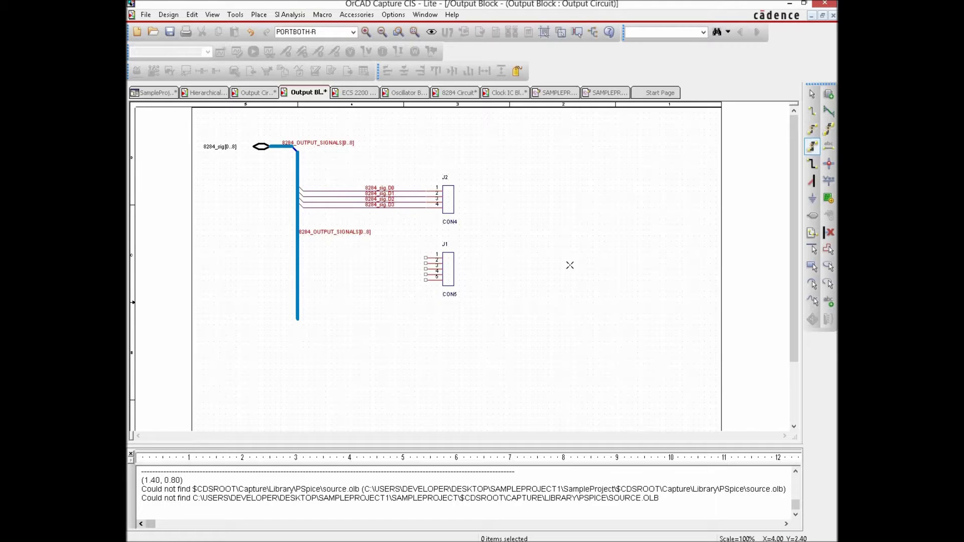
Step: Auto-connect pin 1 of connector J1 to the NetGroup with the net 8284_sig.PCLK
left_click(425, 257)
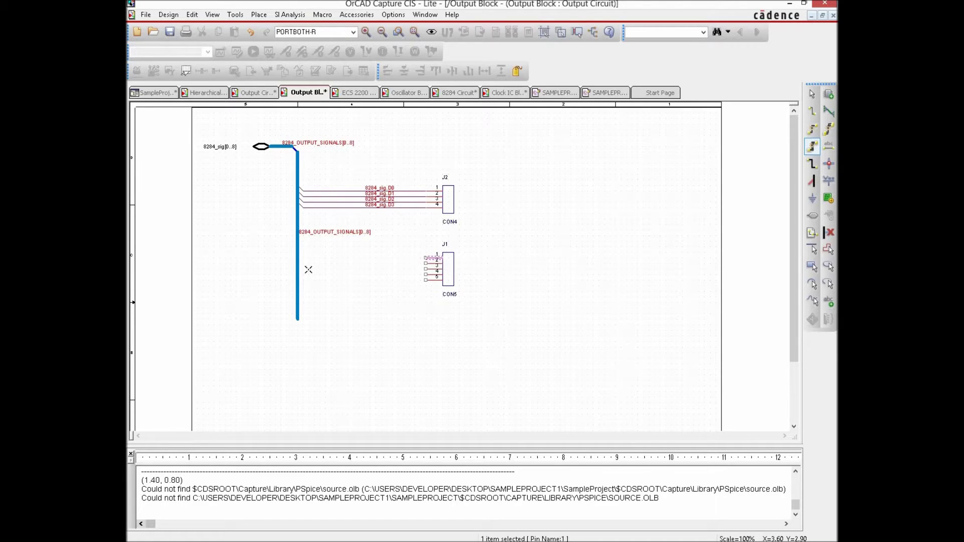
left_click(298, 260)
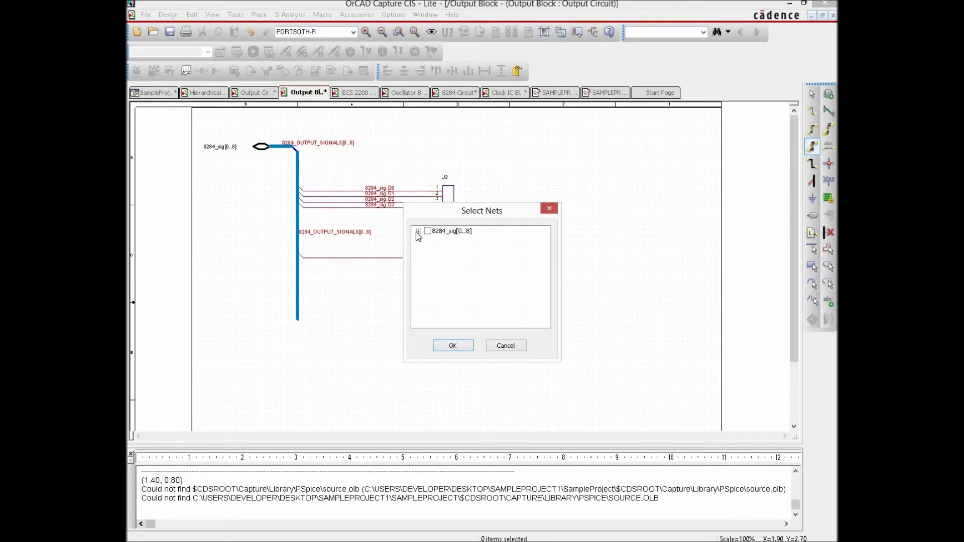
left_click(419, 232)
left_click(438, 249)
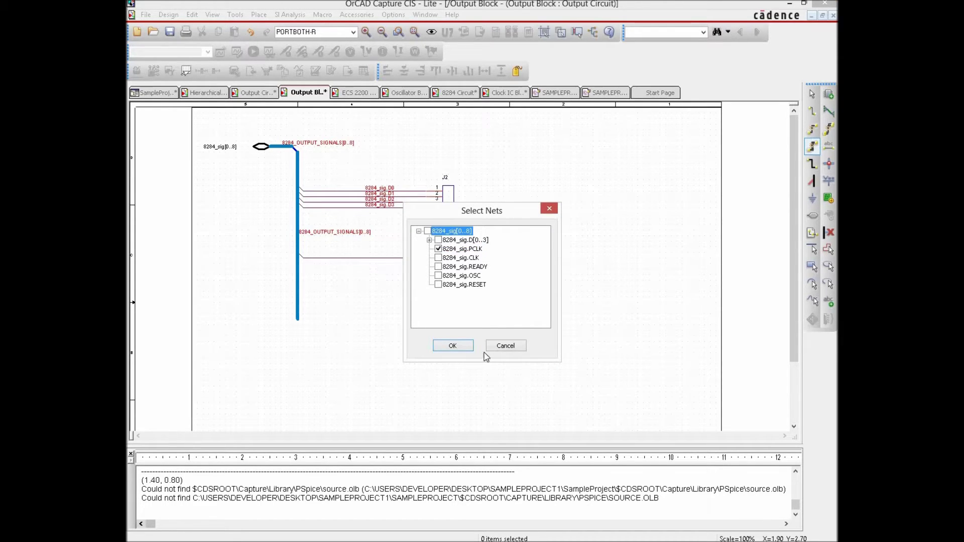
left_click(453, 346)
Step: Auto-connect pin 2 of connector J1 to the NetGroup with the net 8284_sig.CLK
left_click(425, 262)
left_click(296, 264)
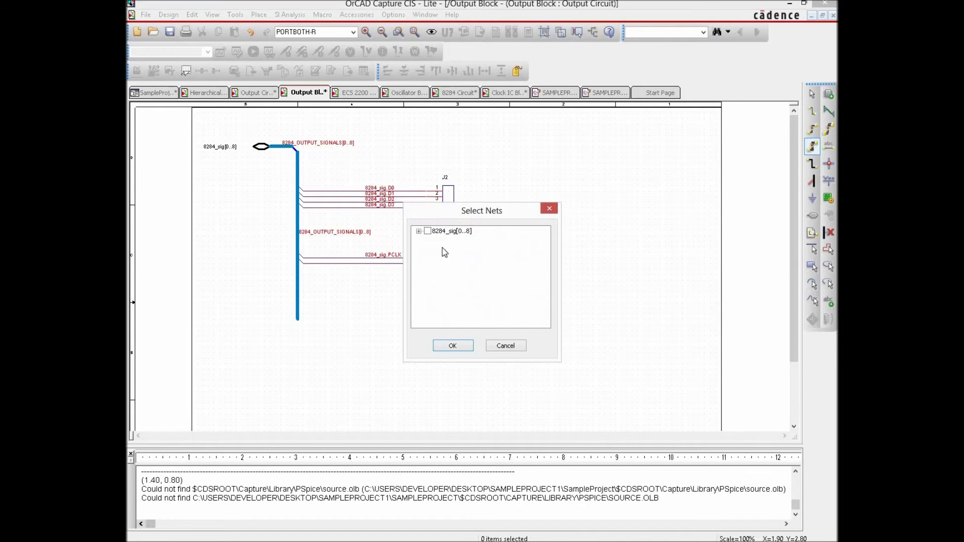
left_click(419, 232)
left_click(438, 258)
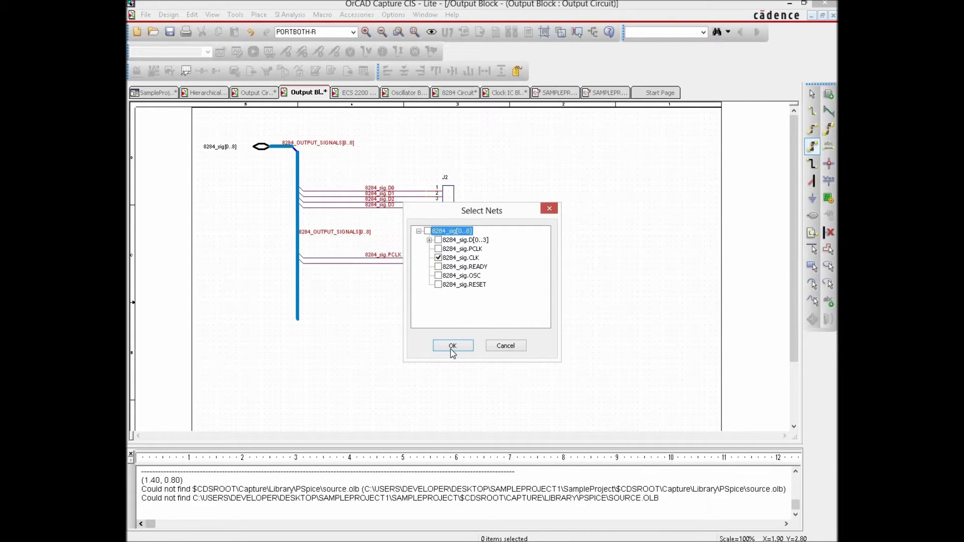
left_click(452, 345)
Step: Auto-connect pin 3 of connector J1 to the NetGroup with the net 8284_sig.READY
left_click(424, 268)
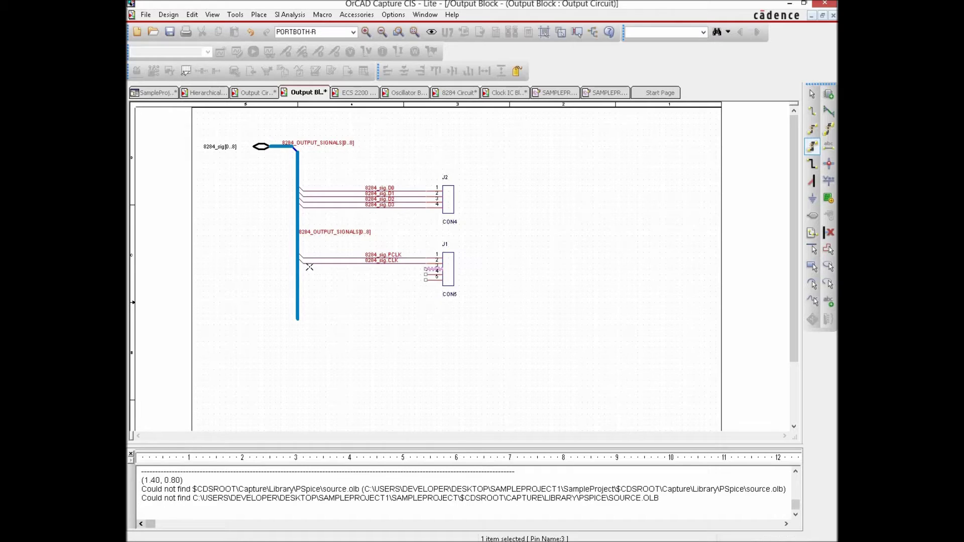
left_click(297, 270)
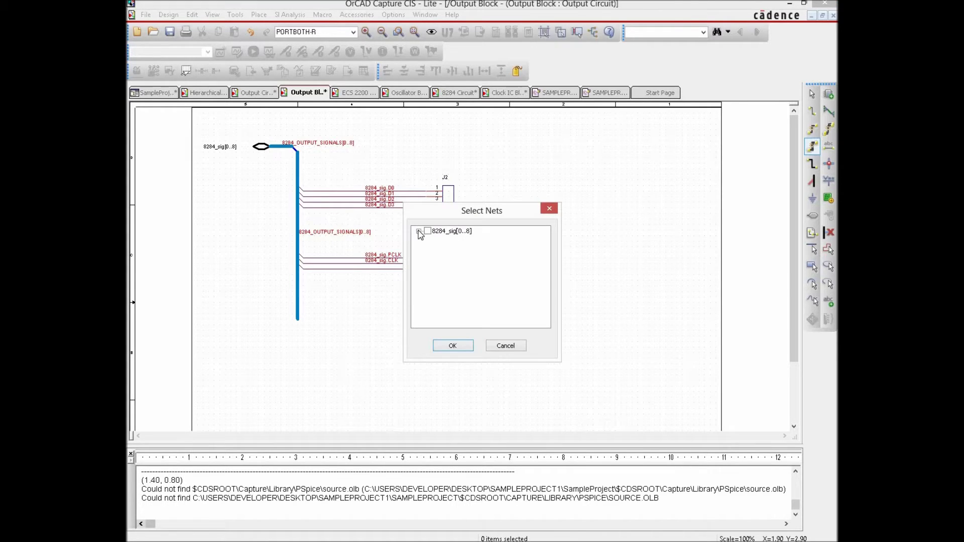
left_click(420, 231)
left_click(438, 269)
left_click(452, 345)
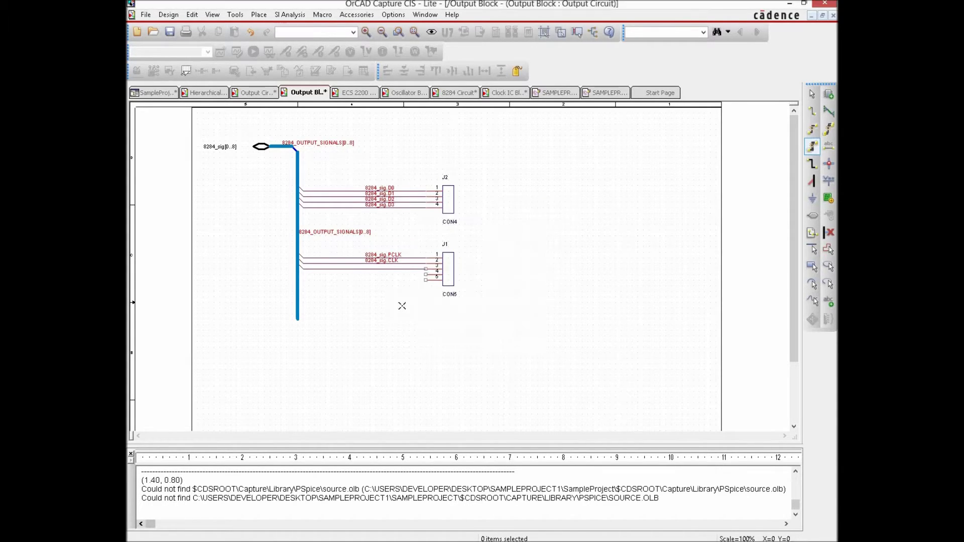
Step: Auto-connect pin 4 of connector J1 to the NetGroup with the net 8284_sig.OSC
left_click(424, 275)
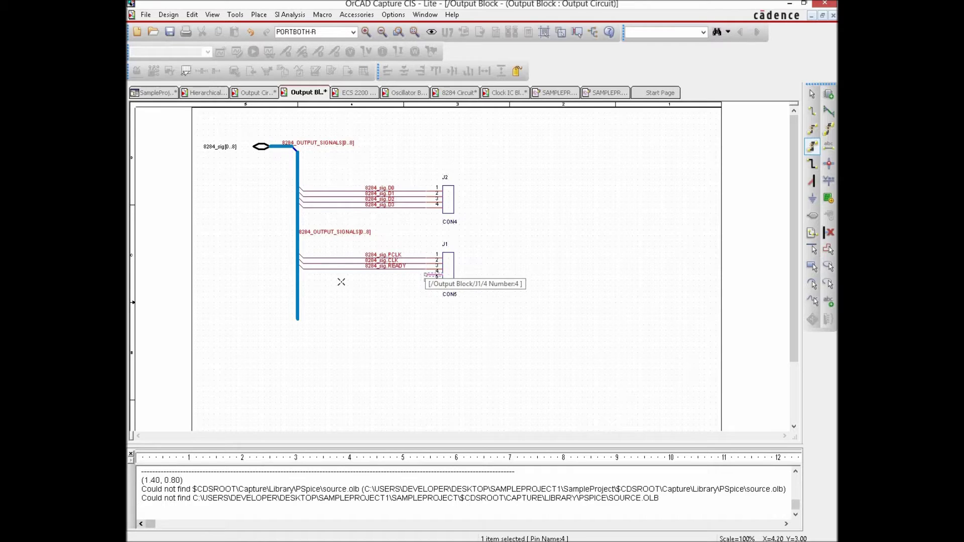
left_click(298, 273)
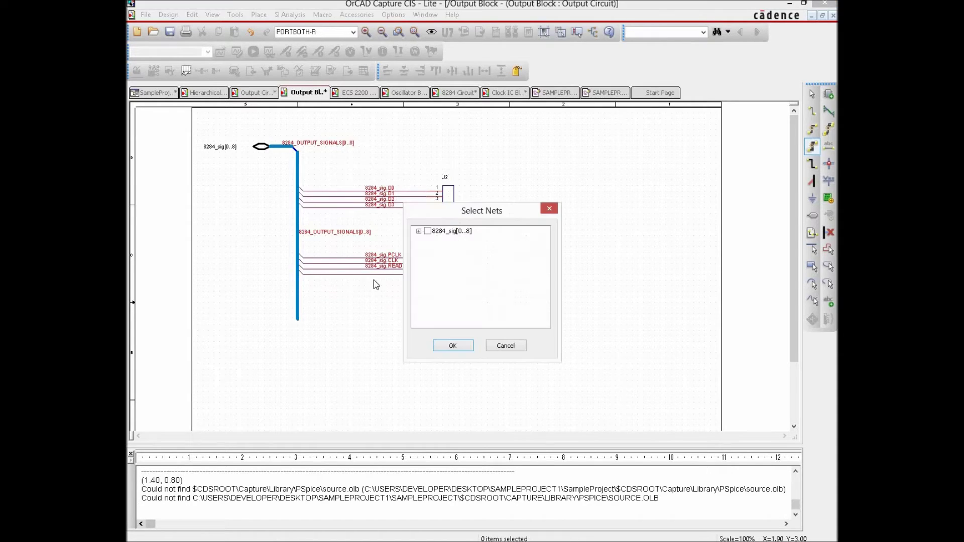
left_click(418, 231)
left_click(438, 275)
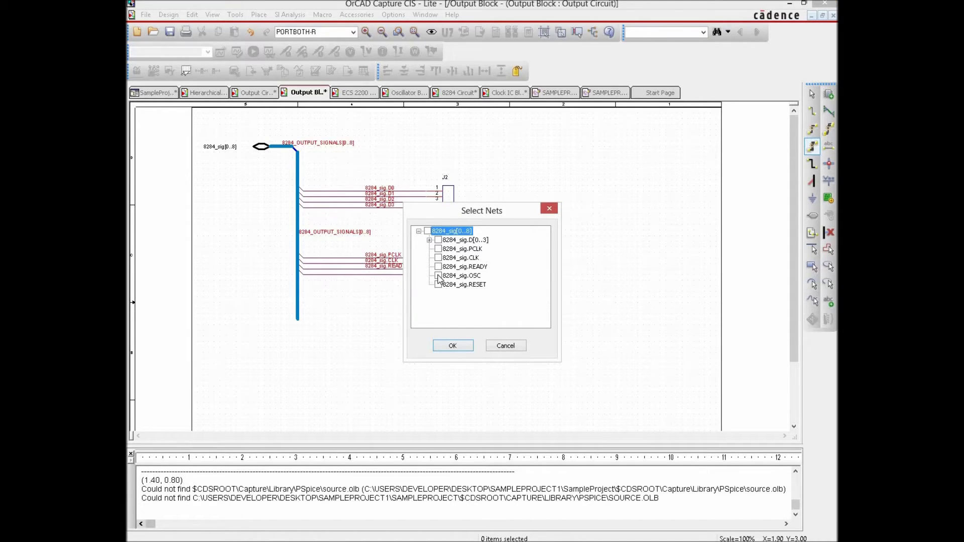
left_click(453, 345)
Step: Auto-connect pin 5 of connector J1 to the NetGroup with the net 8284_sig.RESET
left_click(425, 280)
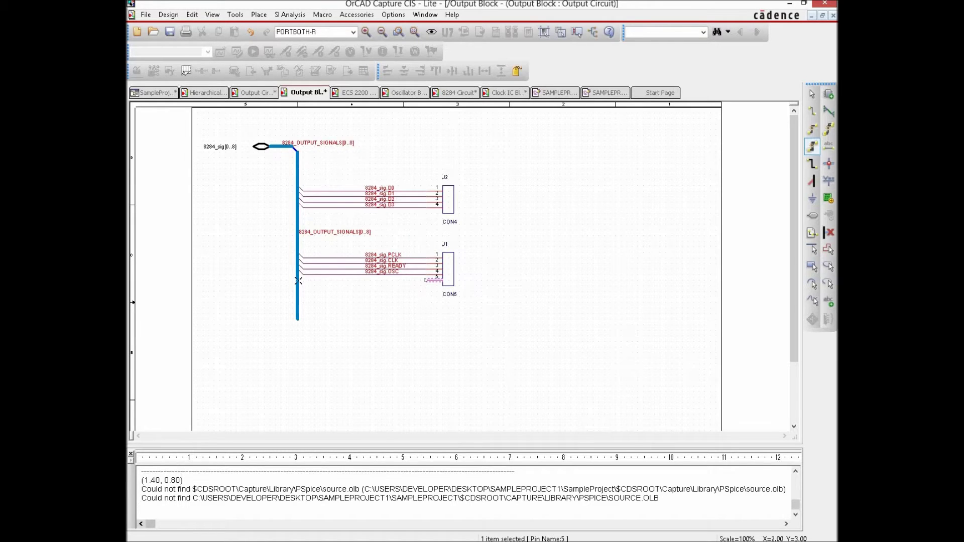
left_click(298, 280)
left_click(419, 231)
left_click(439, 284)
left_click(453, 346)
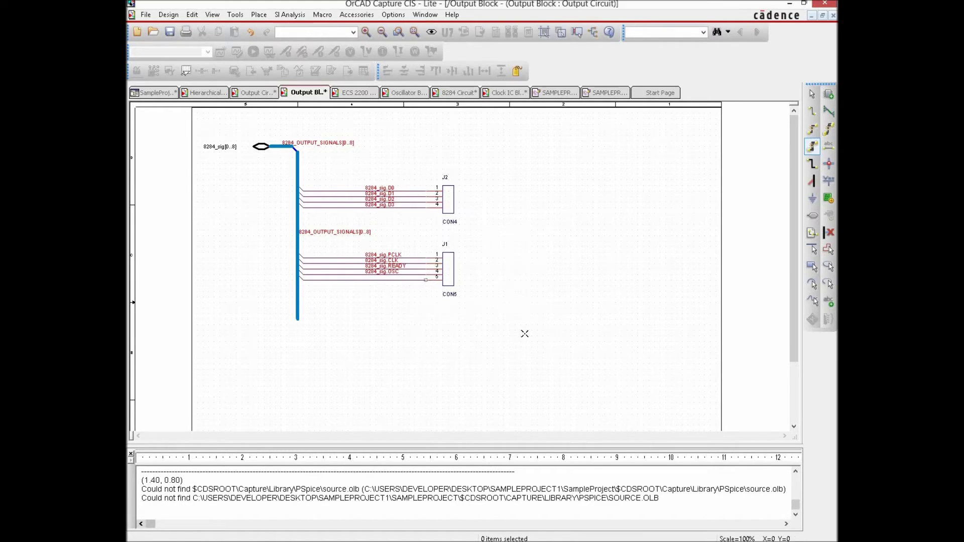
right_click(551, 263)
key("Escape")
Step: Remove the excess end of the vertical NetGroup below the last bus entry and save the design
left_click(298, 315)
key("Delete")
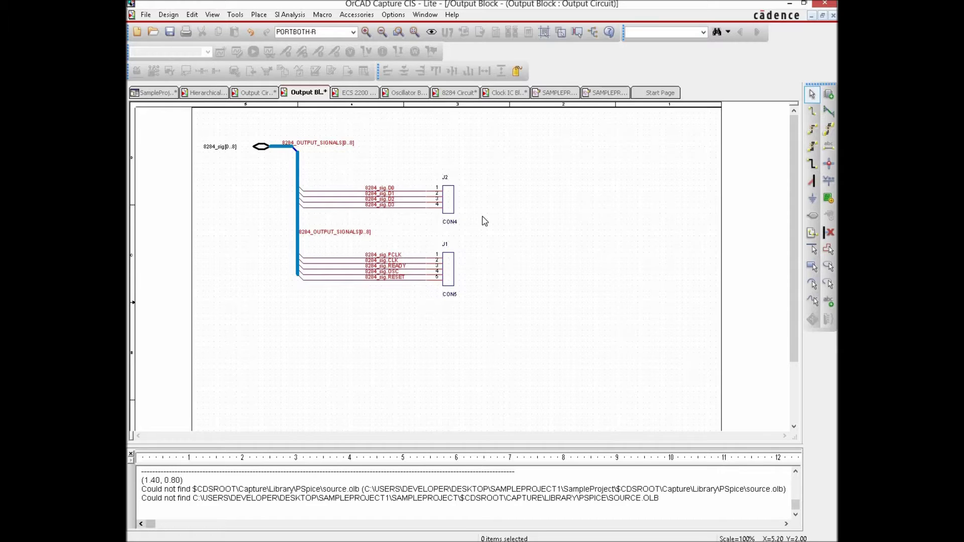
left_click(172, 31)
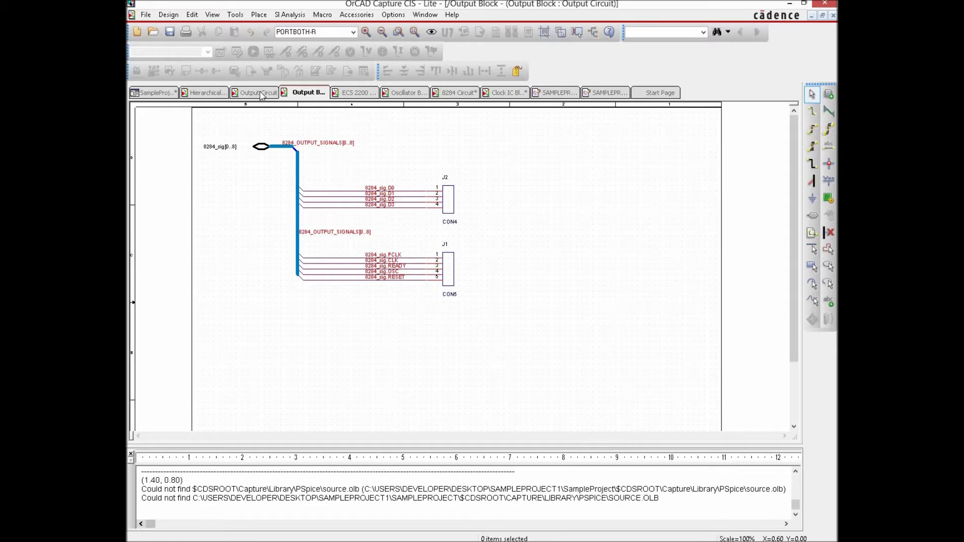
Step: Synchronize up the Clock IC Block on the Hierarchical Block Diagram page to bring in its 8284_sig[0..8] port
left_click(466, 96)
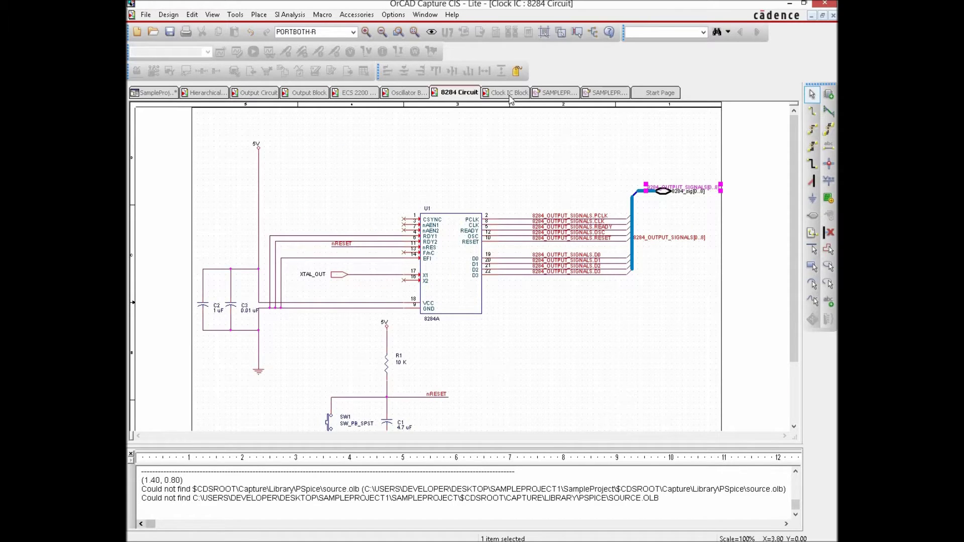
left_click(203, 94)
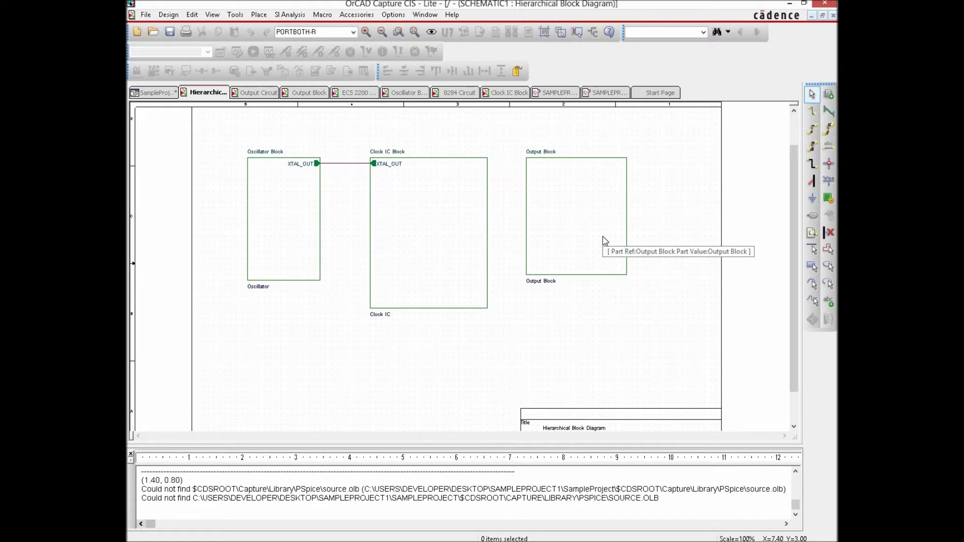
left_click(462, 223)
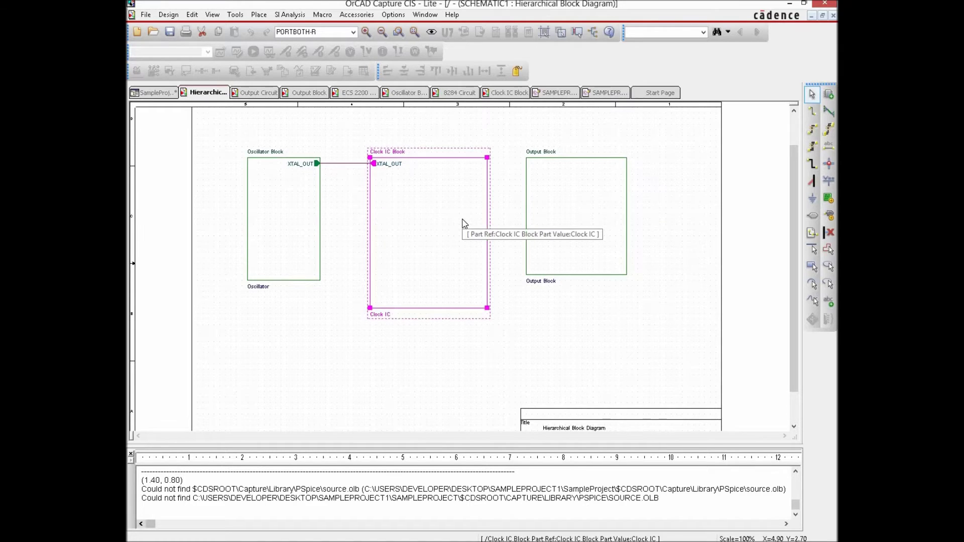
right_click(463, 223)
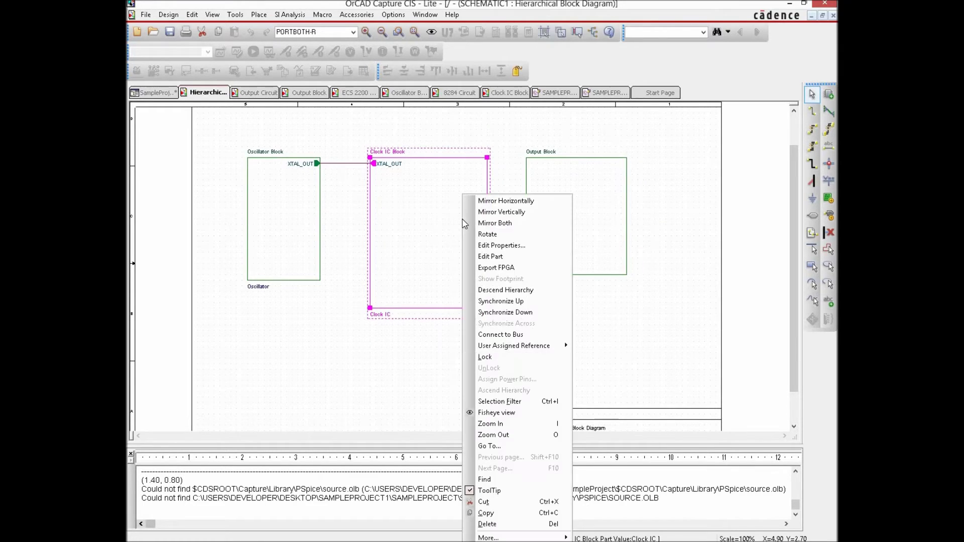
left_click(513, 303)
left_click(513, 305)
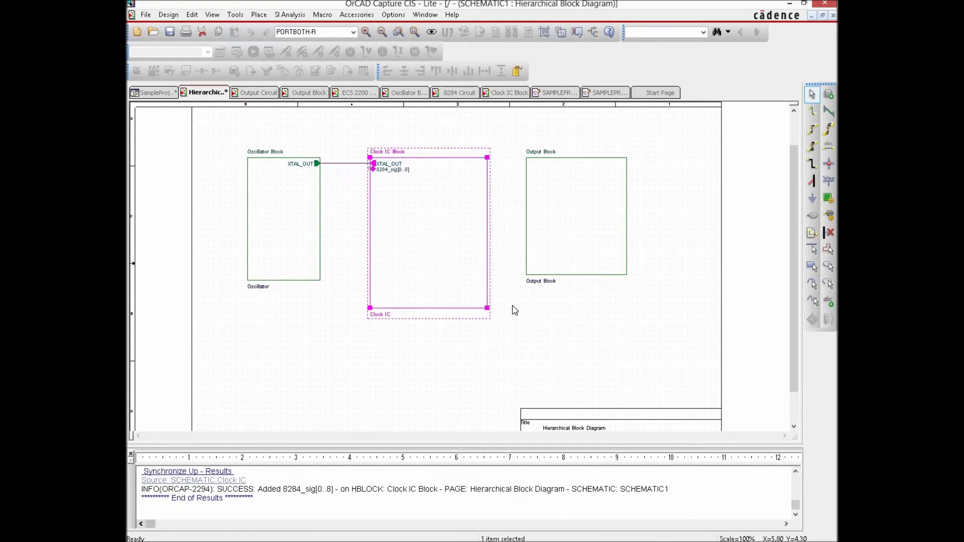
left_click(338, 225)
Step: Synchronize up the Output Block on the Hierarchical Block Diagram page to bring in its 8284_sig[0..8] port
left_click(552, 215)
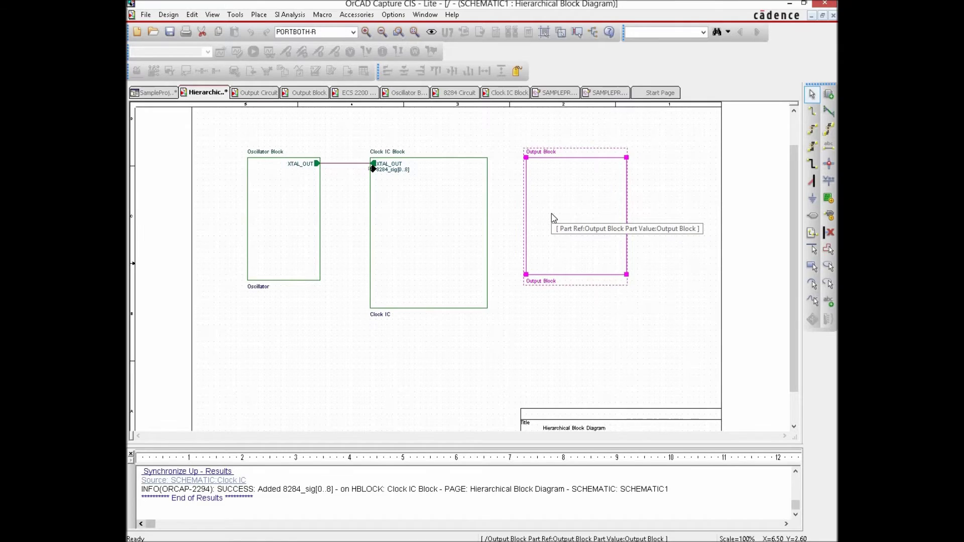
scroll(555, 210, "up", 10, "ctrl")
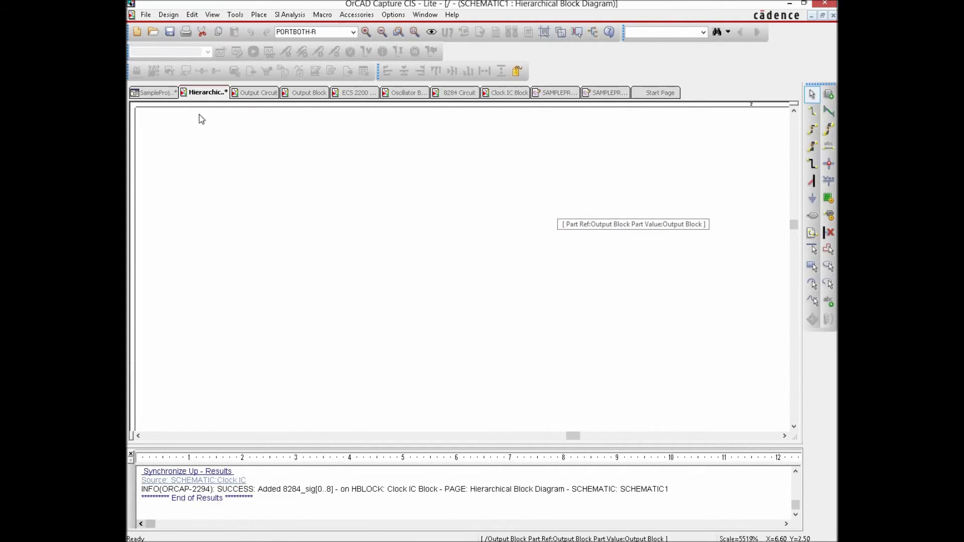
scroll(359, 215, "up", 5)
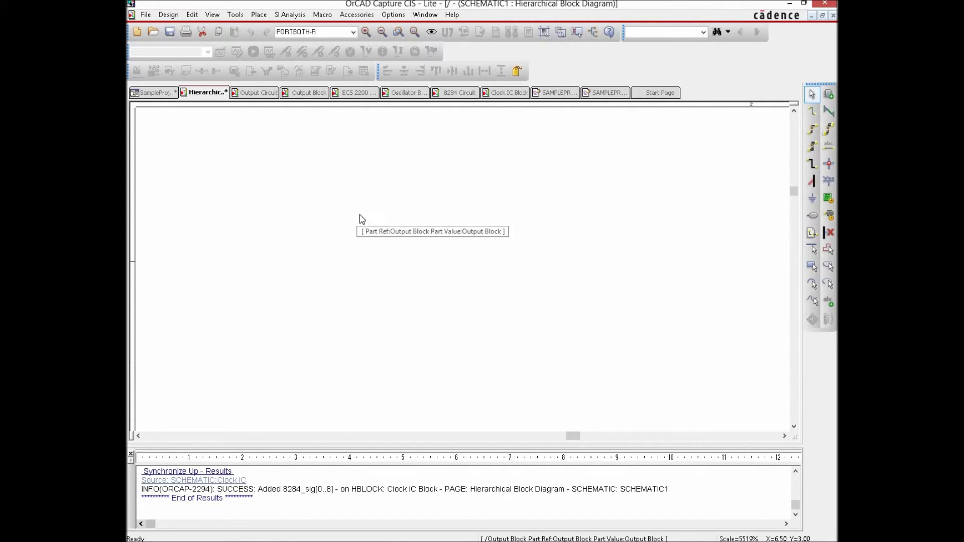
left_click_drag(573, 435, 233, 435)
scroll(454, 210, "down", 5)
scroll(516, 231, "up", 1)
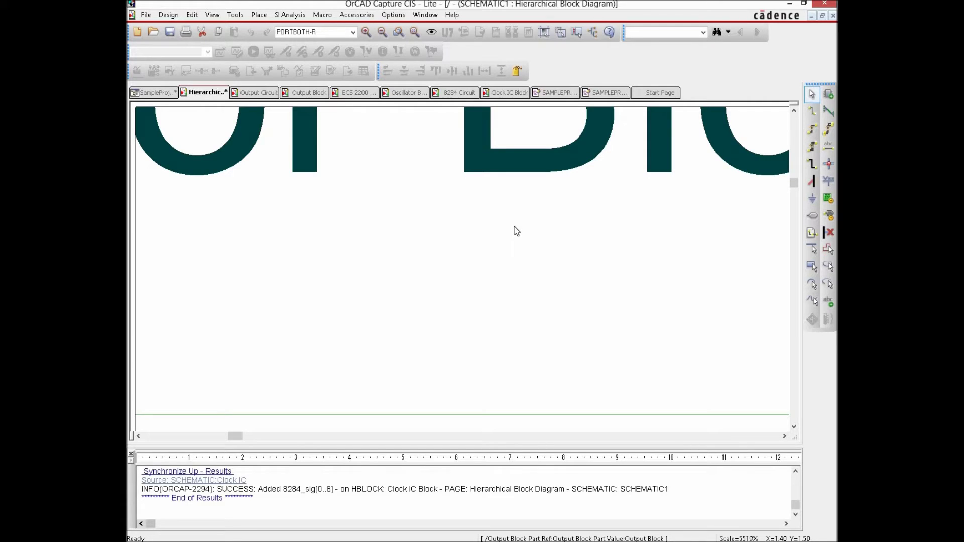
scroll(516, 231, "down", 8, "ctrl")
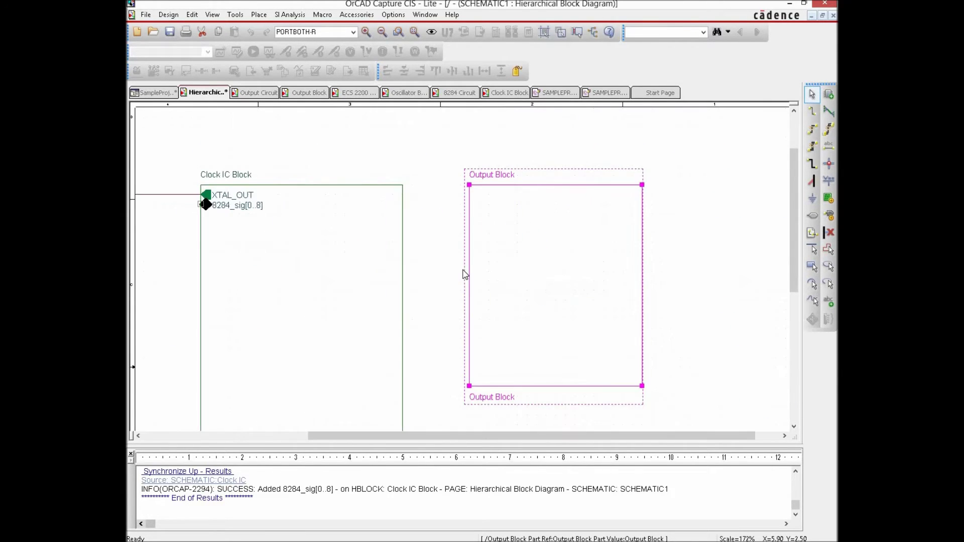
scroll(461, 279, "down", 1, "ctrl")
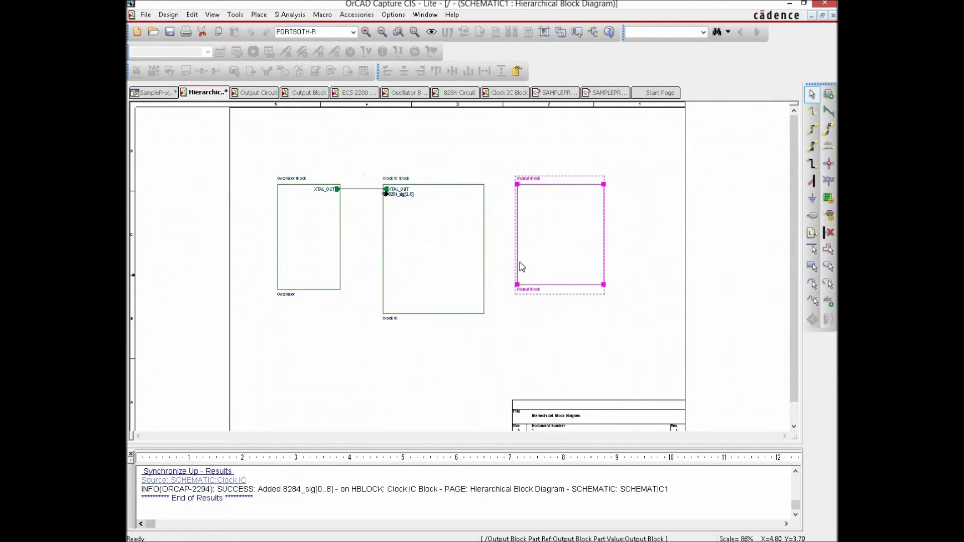
right_click(545, 245)
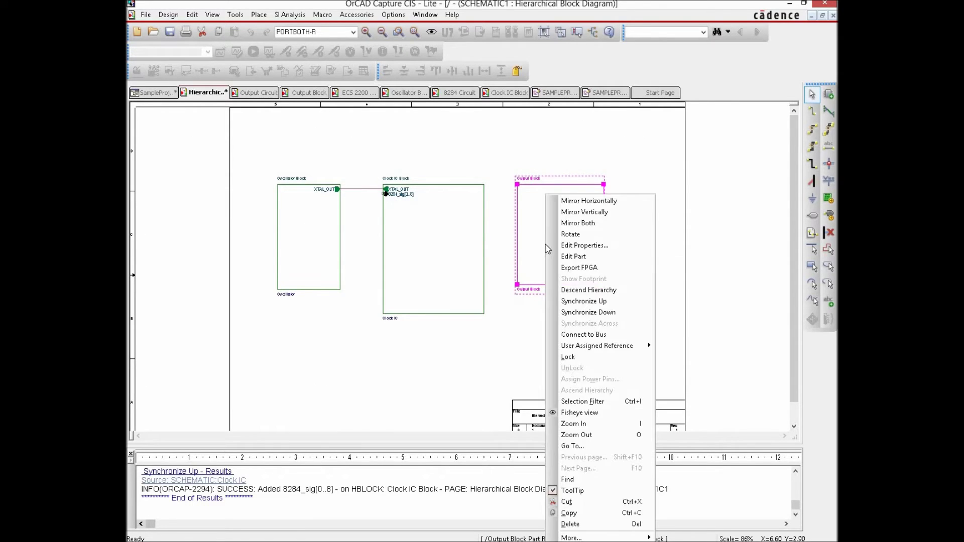
left_click(582, 301)
left_click(494, 302)
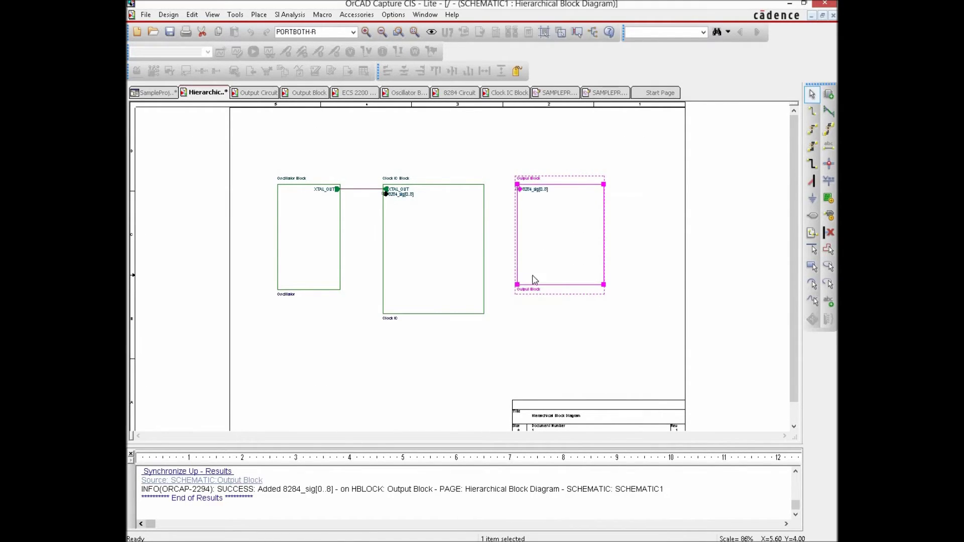
left_click(626, 201)
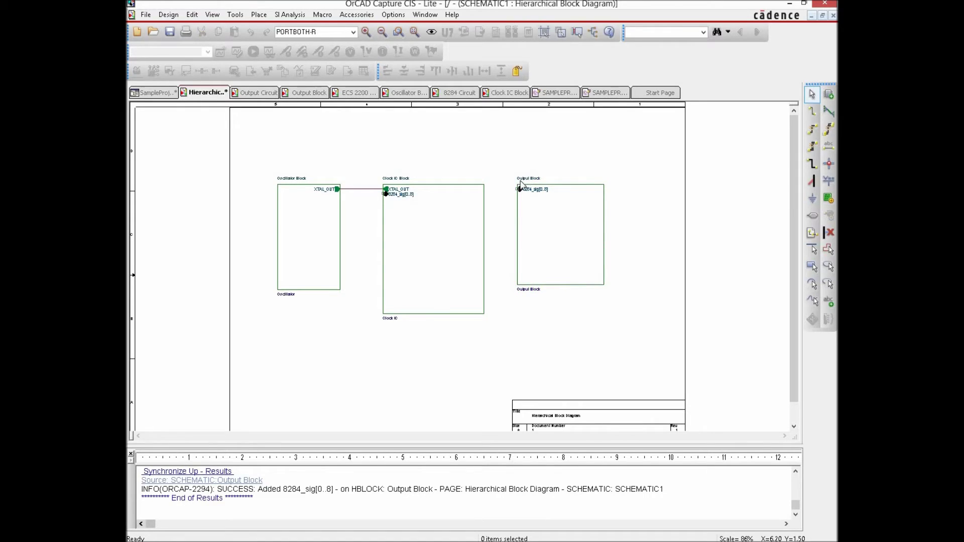
Step: Move the Clock IC Block's 8284_sig[0..8] port to the edge facing the Output Block and lower the Output Block's port to the same height
left_click(386, 194)
left_click_drag(388, 200, 482, 203)
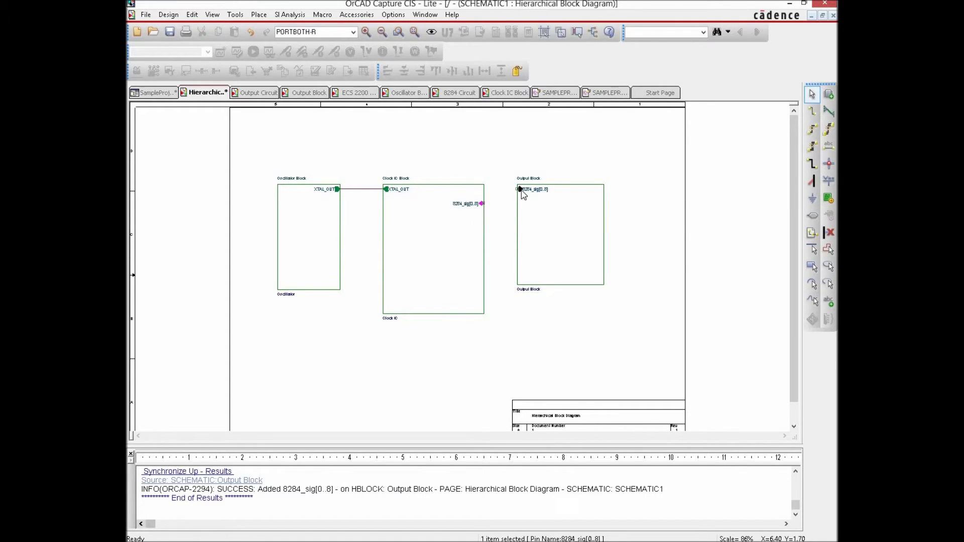
left_click(521, 192)
left_click_drag(521, 199, 520, 214)
scroll(462, 274, "up", 1, "ctrl")
scroll(456, 211, "up", 3)
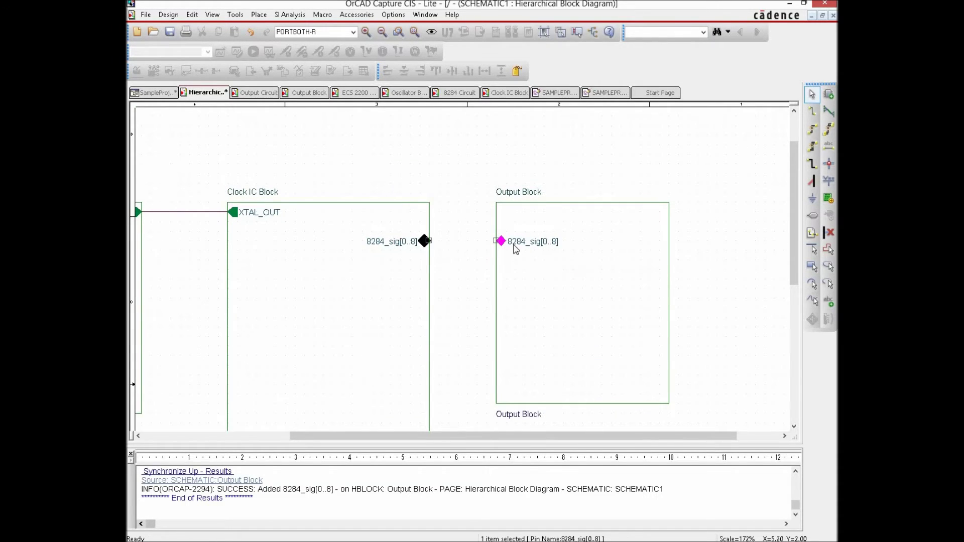
left_click(446, 267)
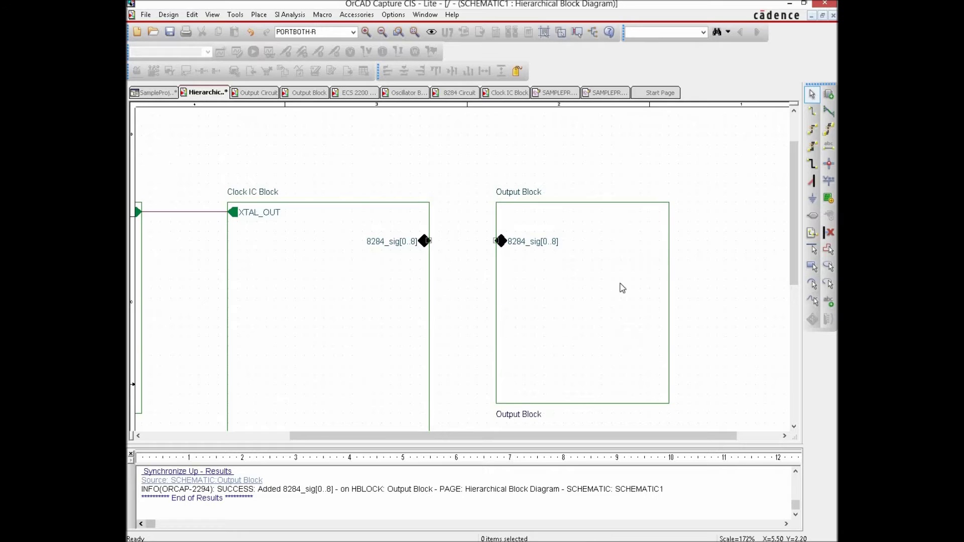
Step: Place an 8284_OUTPUT_SIGNALS NetGroup from the Clock IC Block's 8284_sig[0..8] port to the matching port on the Output Block
left_click(830, 113)
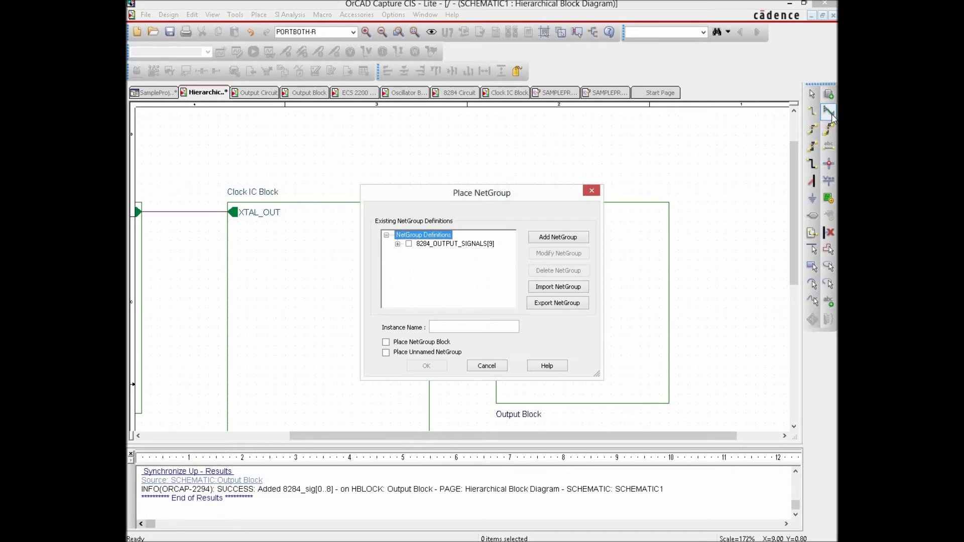
left_click(409, 244)
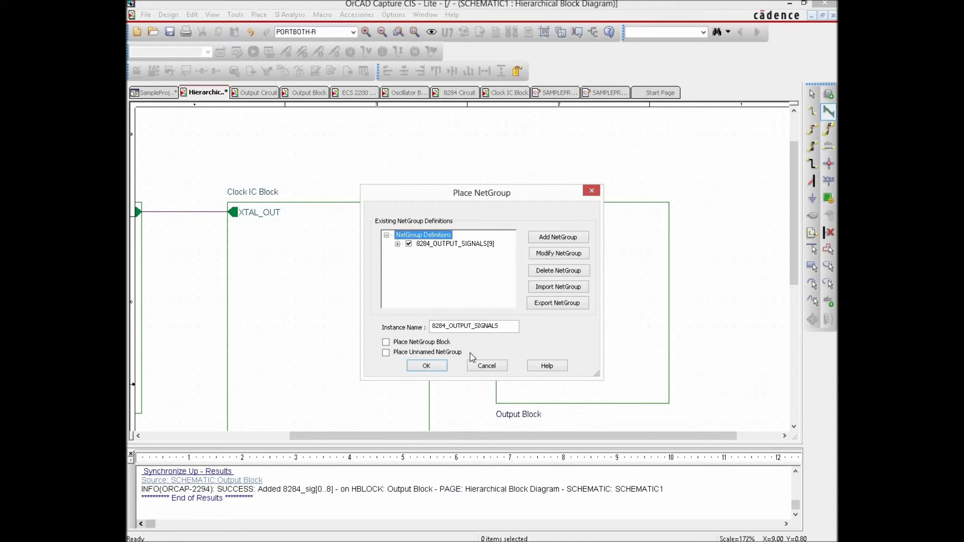
left_click(426, 366)
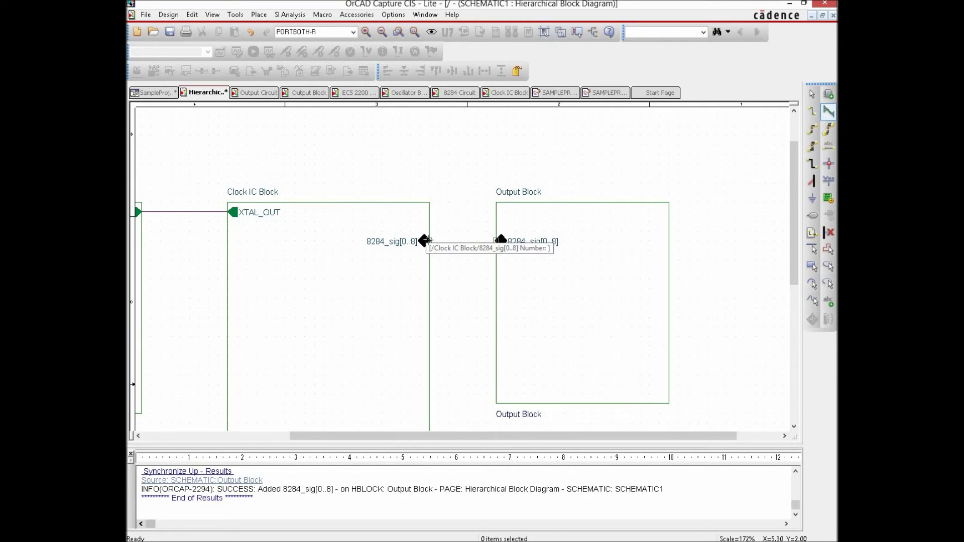
left_click(426, 240)
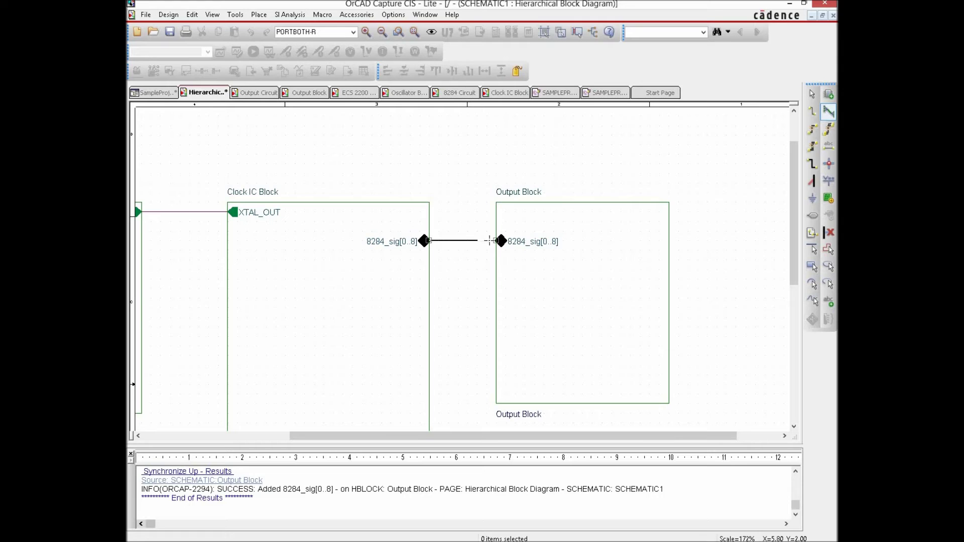
left_click(496, 241)
right_click(471, 135)
left_click(487, 142)
Step: Move the Output Block farther from the Clock IC Block so the NetGroup name fits between the two blocks
left_click(574, 295)
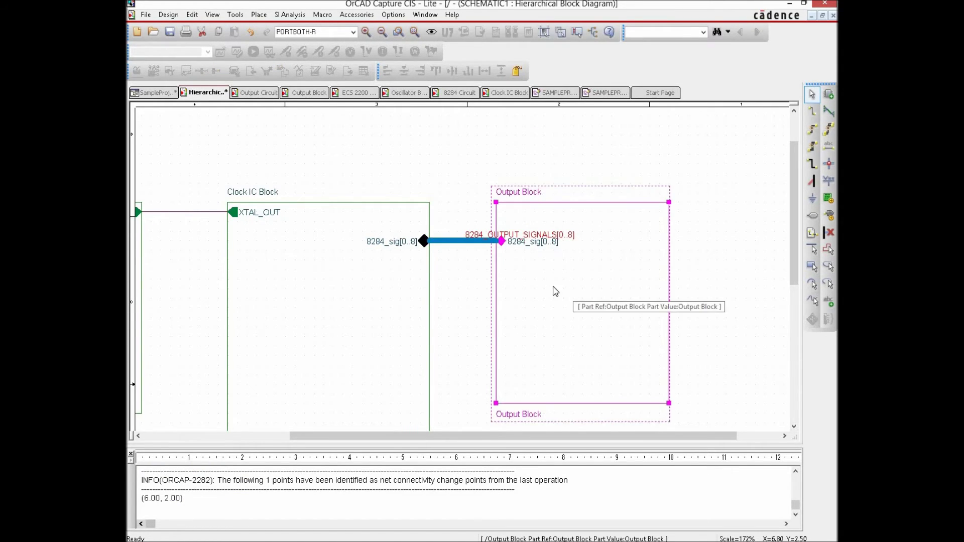
left_click_drag(568, 288, 656, 290)
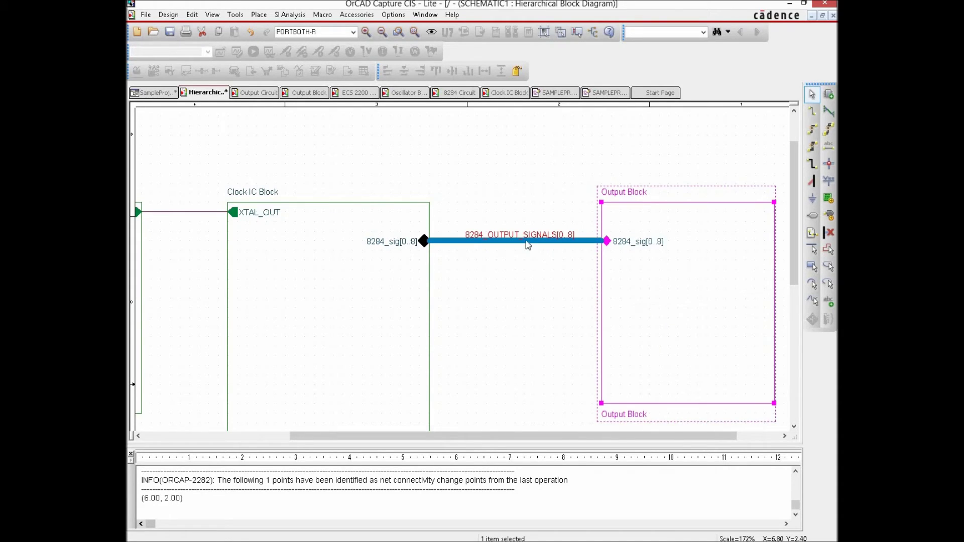
left_click(538, 157)
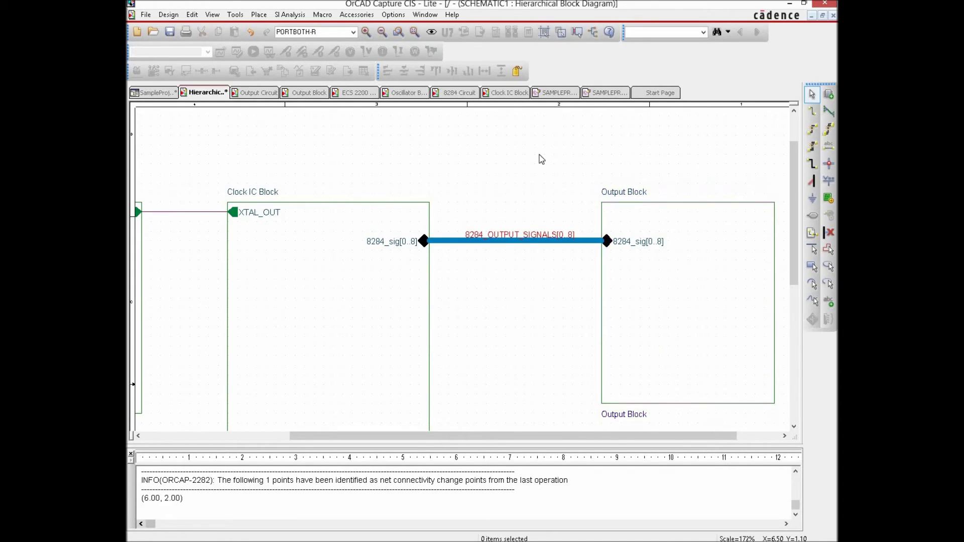
Step: Save the Hierarchical Block Diagram page and switch to the SampleProject file overview
scroll(556, 156, "down", 2)
scroll(556, 156, "down", 2)
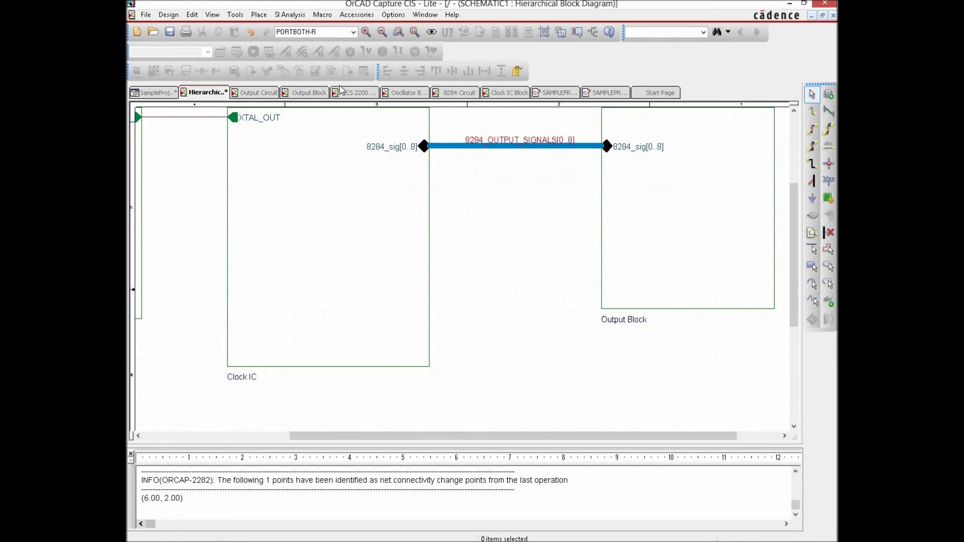
left_click(410, 33)
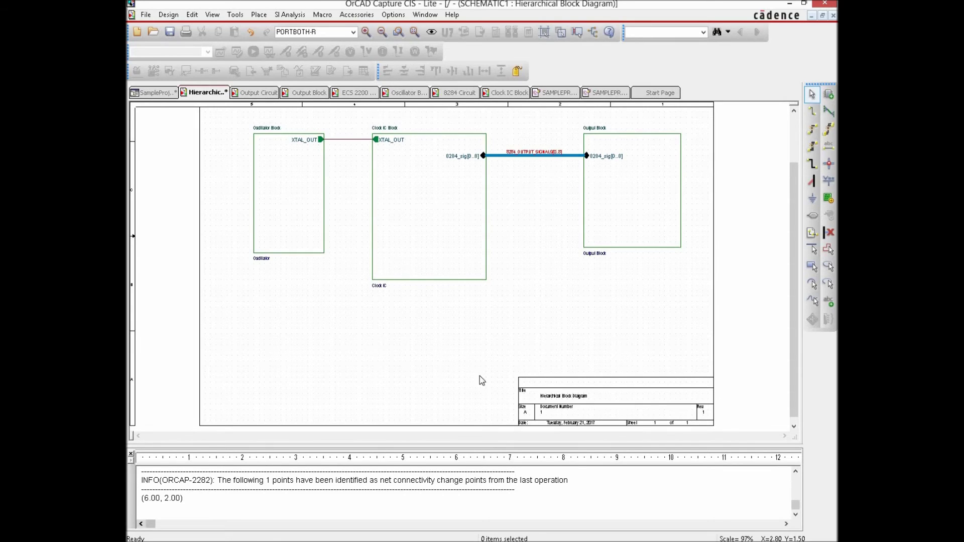
left_click(169, 32)
left_click(151, 93)
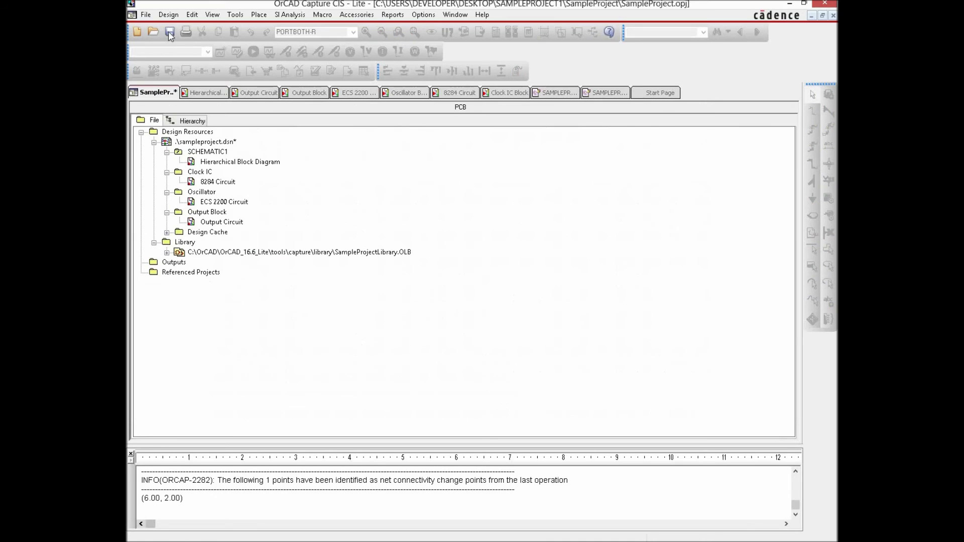